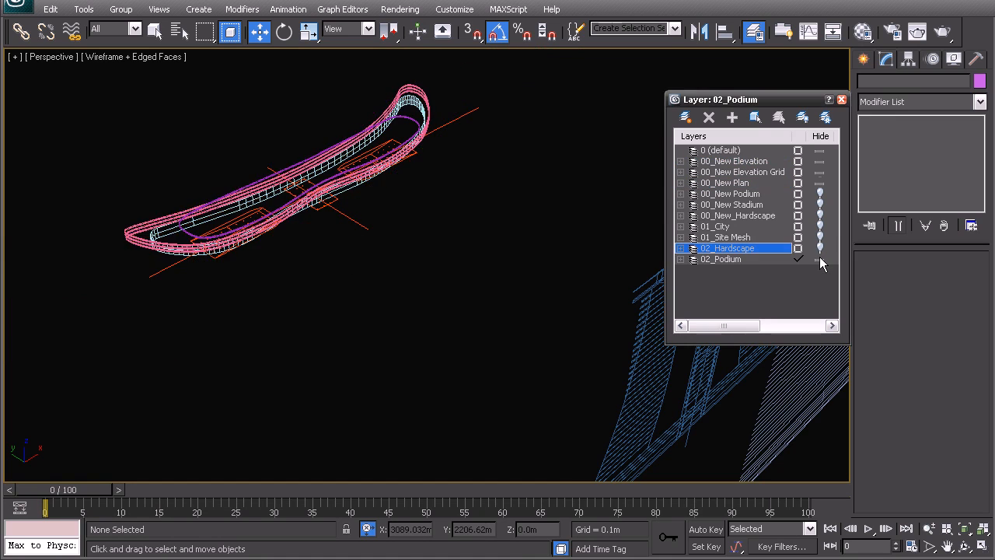
# Examine the tower floor plans and the elevation drawings in the perspective view.
pyautogui.moveTo(355, 285); pyautogui.dragTo(463, 285, button='middle')
pyautogui.keyDown('alt'); pyautogui.moveTo(349, 223); pyautogui.dragTo(327, 276, button='middle'); pyautogui.keyUp('alt')
pyautogui.moveTo(327, 275); pyautogui.dragTo(408, 362, button='middle')
pyautogui.scroll(5, 368, 340)
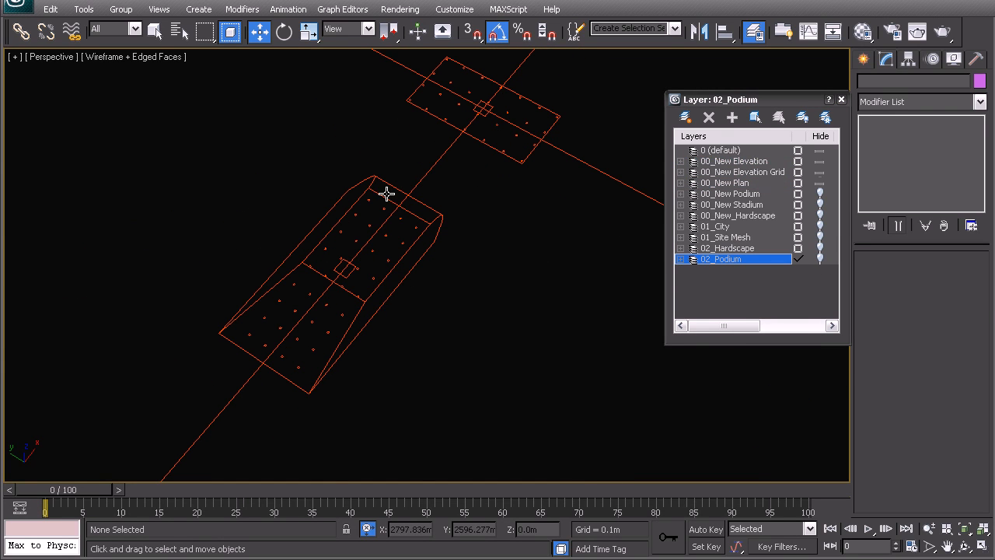
pyautogui.scroll(-6, 392, 276)
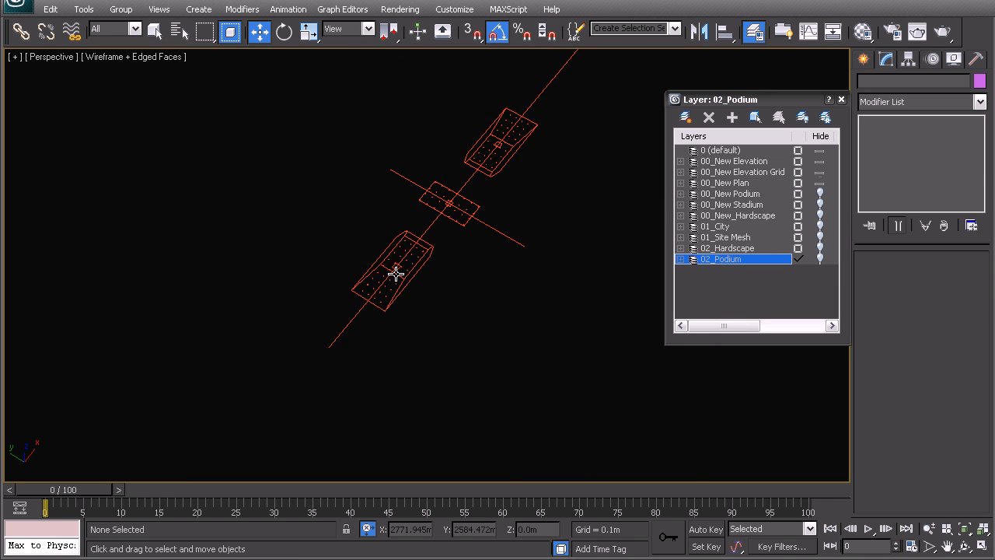
pyautogui.moveTo(463, 286); pyautogui.dragTo(411, 244, button='middle')
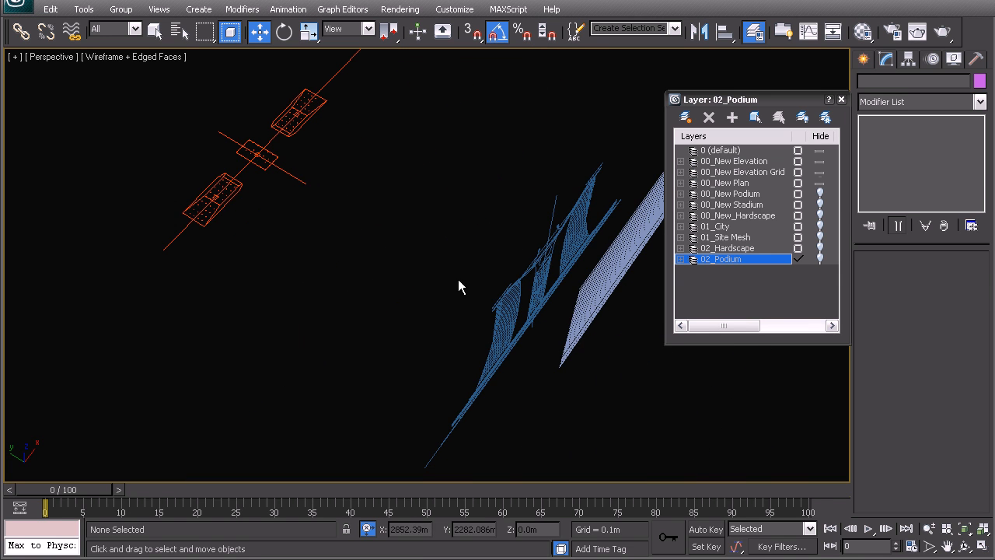
pyautogui.keyDown('alt'); pyautogui.moveTo(454, 286); pyautogui.dragTo(442, 269, button='middle'); pyautogui.keyUp('alt')
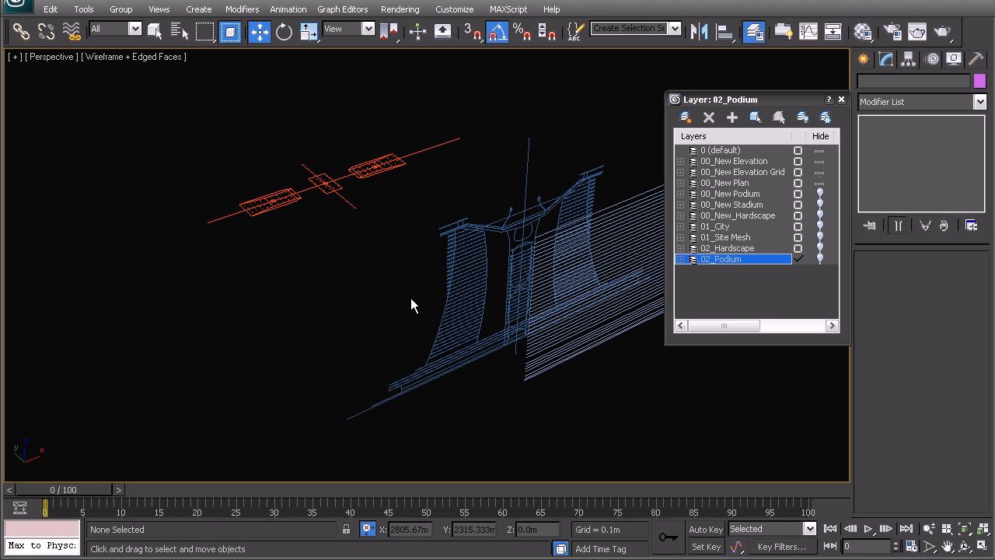
pyautogui.keyDown('alt'); pyautogui.moveTo(319, 307); pyautogui.dragTo(357, 336, button='middle'); pyautogui.keyUp('alt')
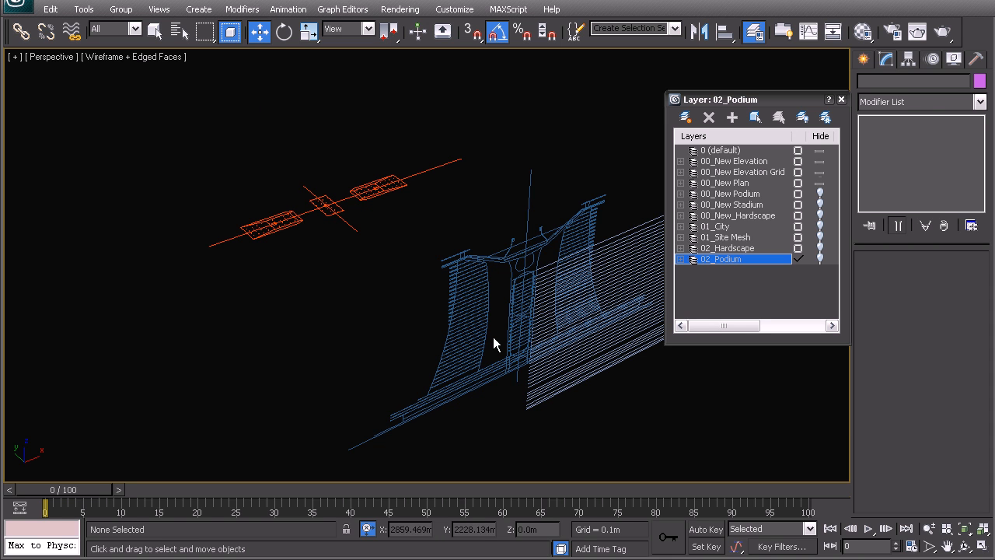
# Start the Box tool in the top view over the left tower plan, with 3D snapping turned on.
pyautogui.click(863, 60)
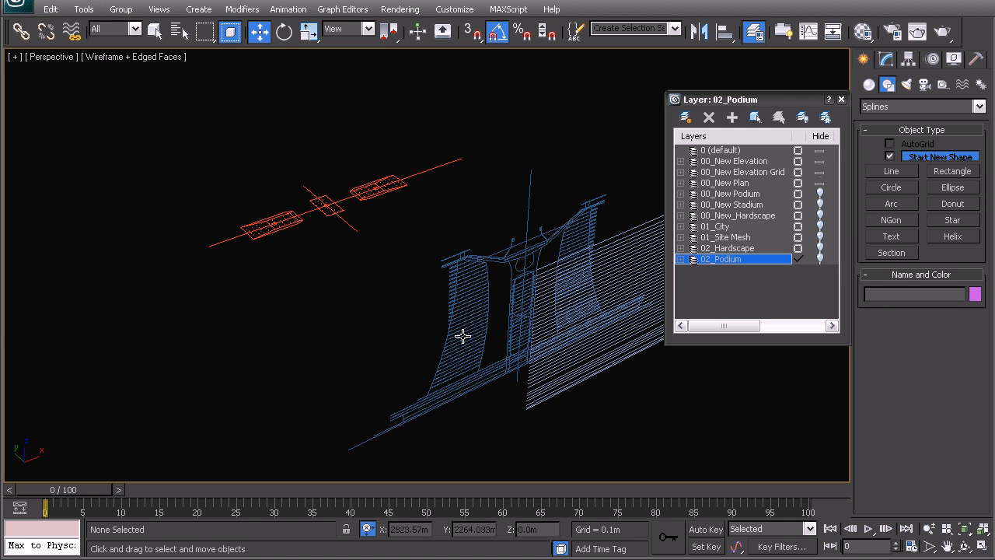
pyautogui.keyDown('alt'); pyautogui.moveTo(431, 348); pyautogui.dragTo(446, 348, button='middle'); pyautogui.keyUp('alt')
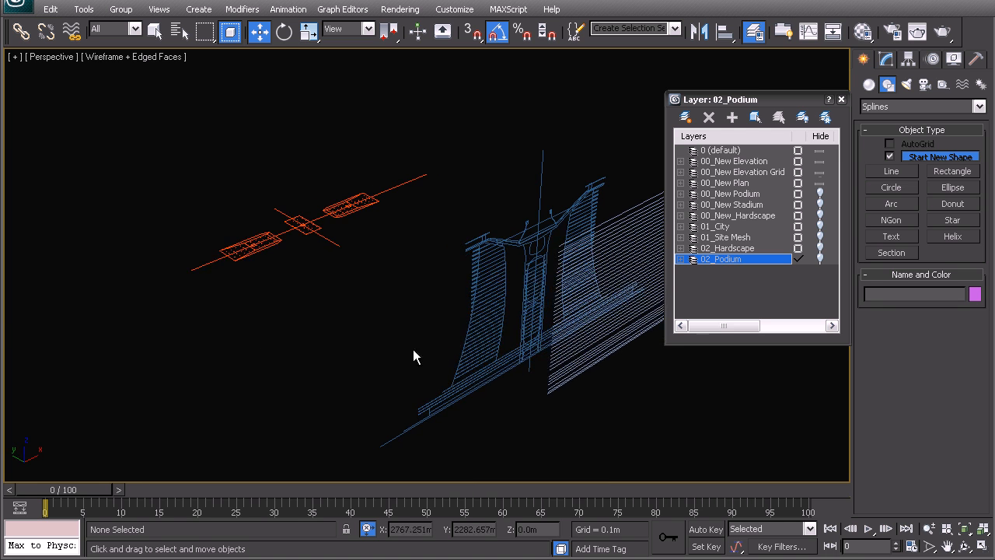
pyautogui.keyDown('alt'); pyautogui.moveTo(269, 316); pyautogui.dragTo(339, 323, button='middle'); pyautogui.keyUp('alt')
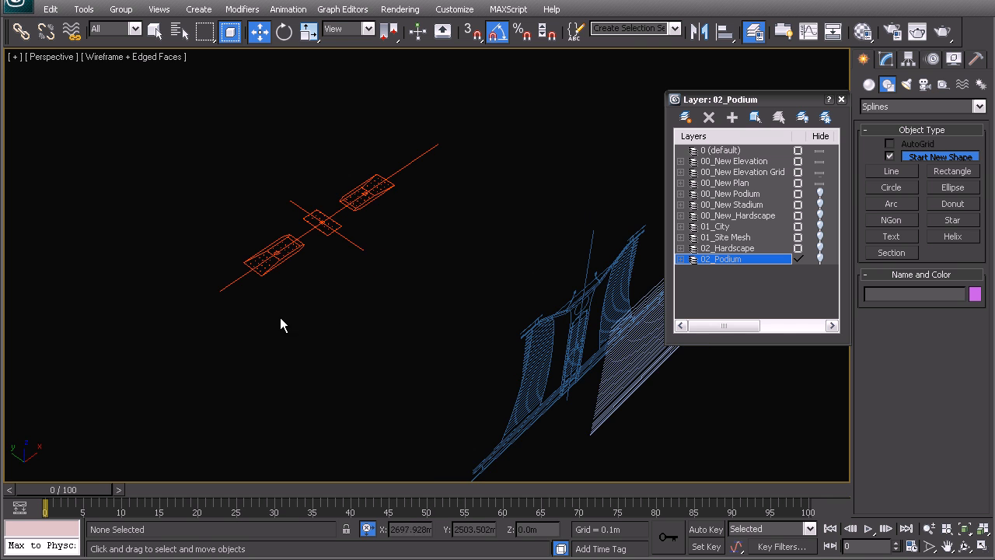
pyautogui.keyDown('alt'); pyautogui.moveTo(390, 292); pyautogui.dragTo(412, 302, button='middle'); pyautogui.keyUp('alt')
pyautogui.press('t')
pyautogui.scroll(12, 369, 318)
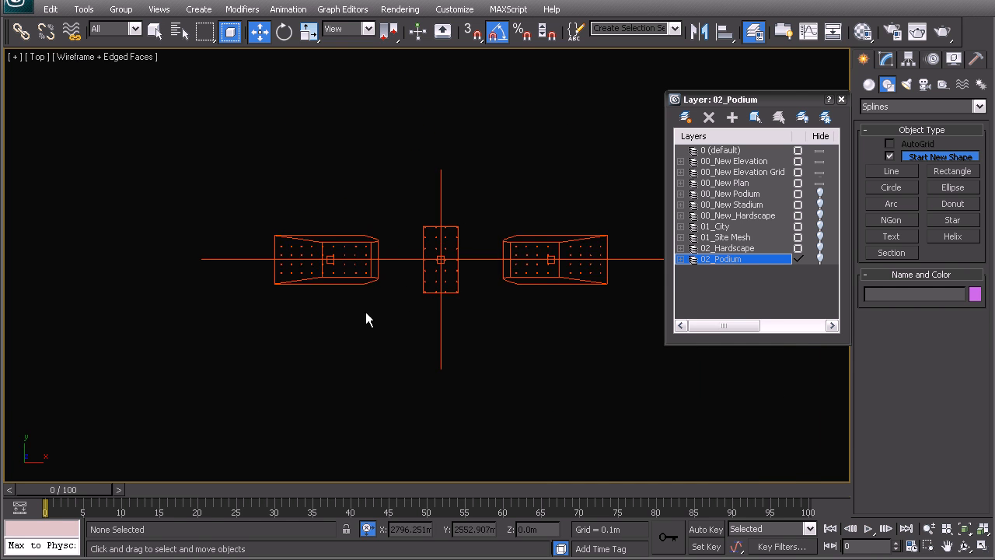
pyautogui.moveTo(258, 296); pyautogui.dragTo(323, 254, button='middle')
pyautogui.click(870, 84)
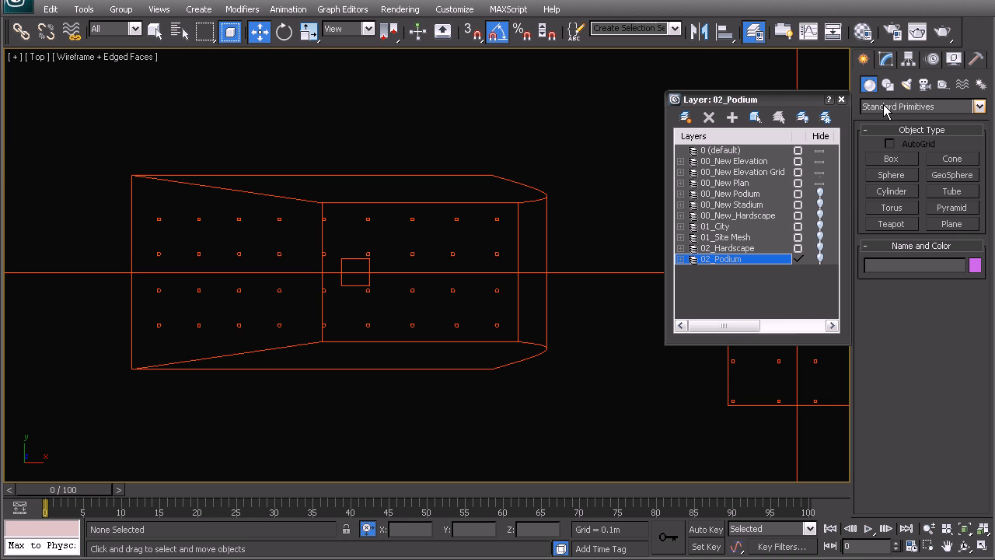
pyautogui.click(891, 159)
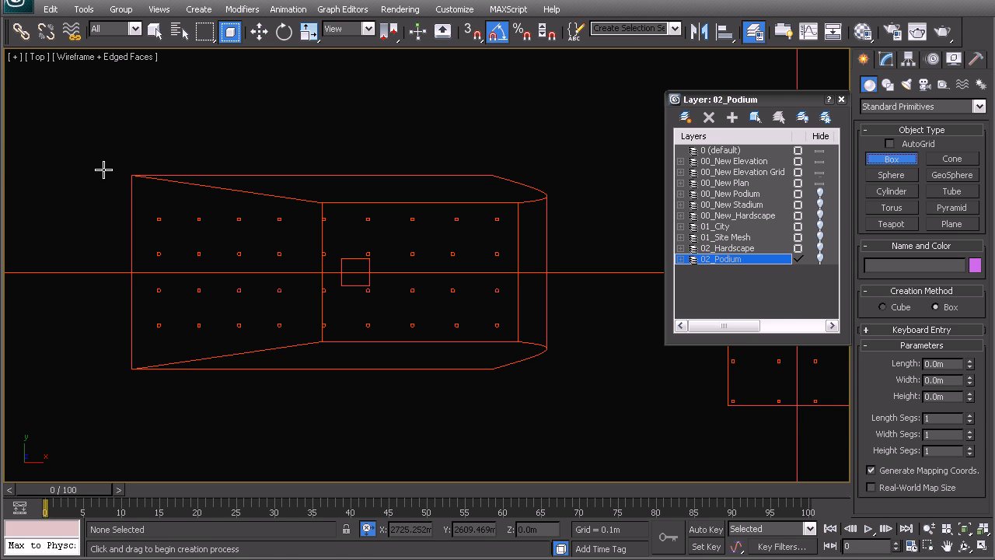
pyautogui.press('s')
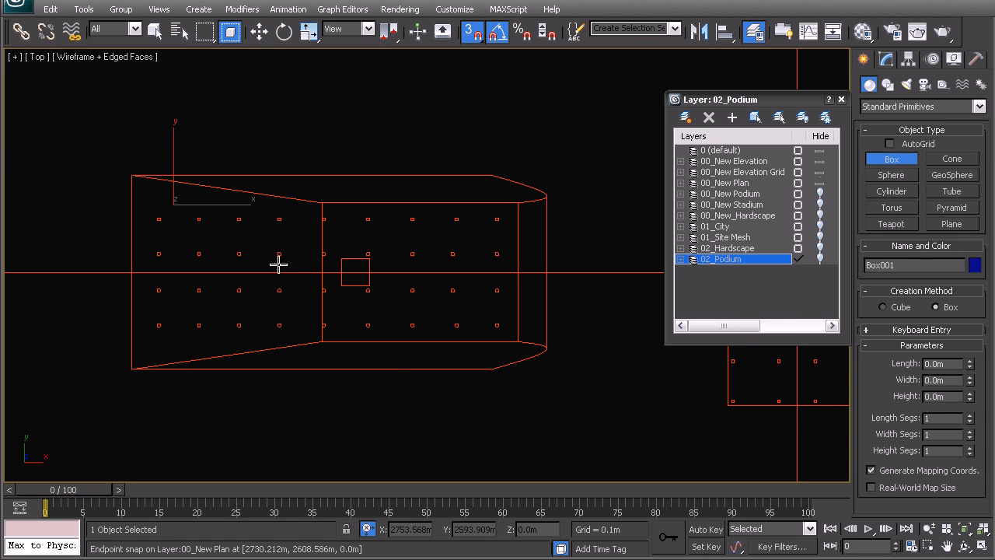
pyautogui.click(715, 279)
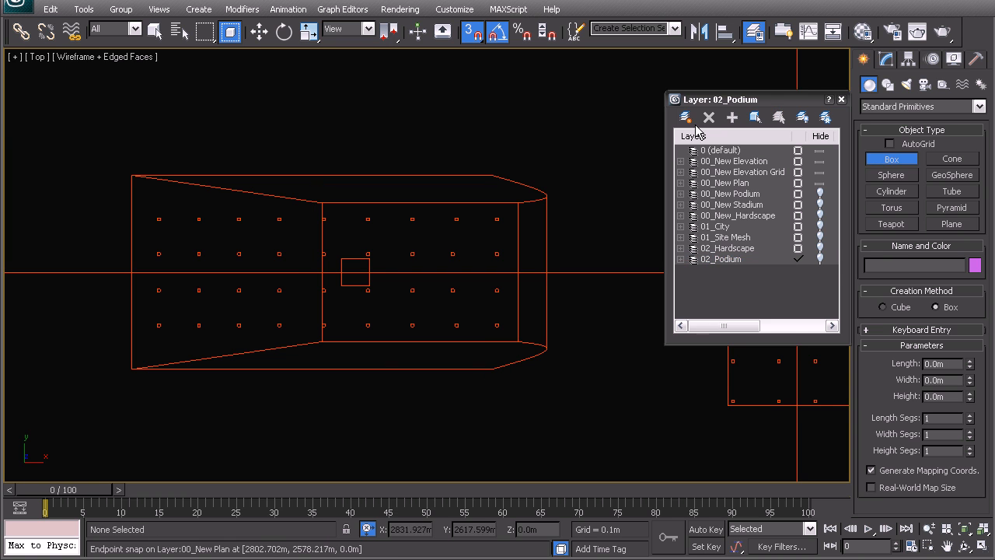
# Create a new layer named 03_Tower Facade and close the layer manager.
pyautogui.click(686, 117)
pyautogui.click(727, 270)
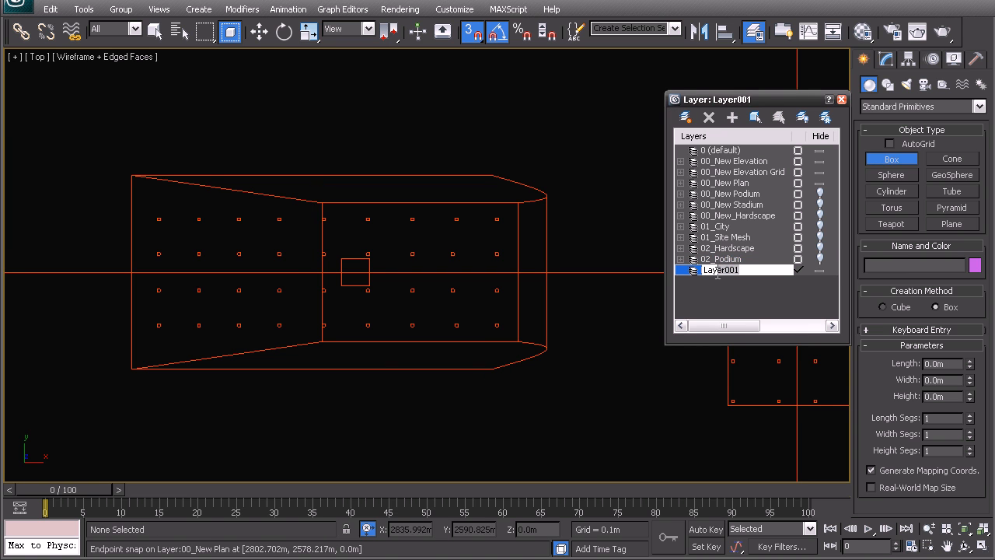
pyautogui.write('03')
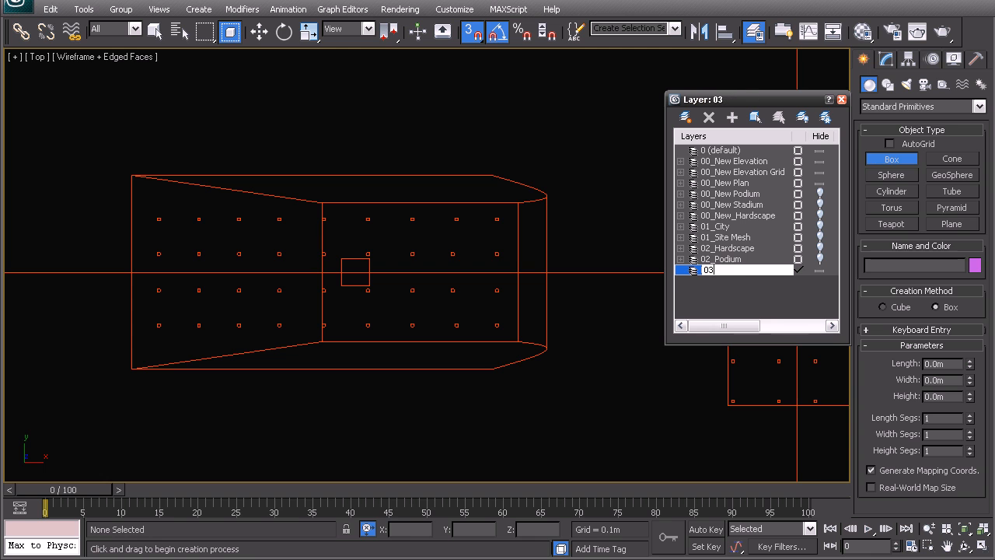
pyautogui.write('_Tower Facade')
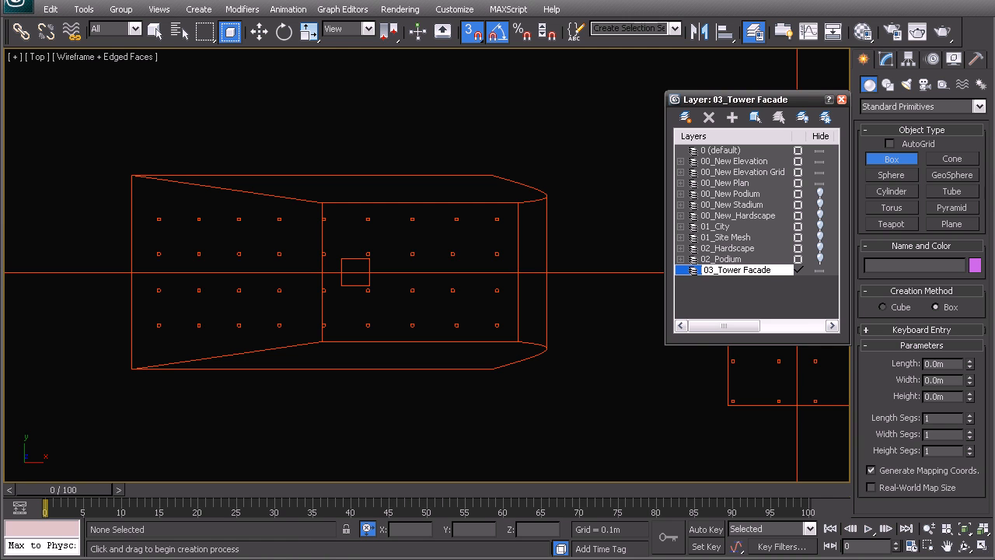
pyautogui.press('Return')
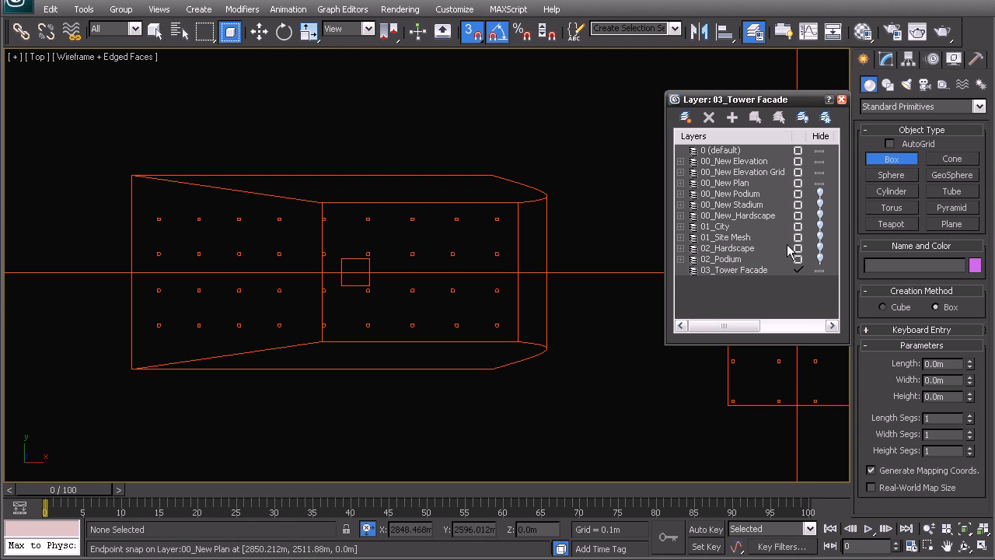
pyautogui.click(842, 100)
# Draw a box over the left tower plan, 35 m long, about 64.9 m wide and about 46.5 m high.
pyautogui.moveTo(132, 176); pyautogui.dragTo(490, 367)
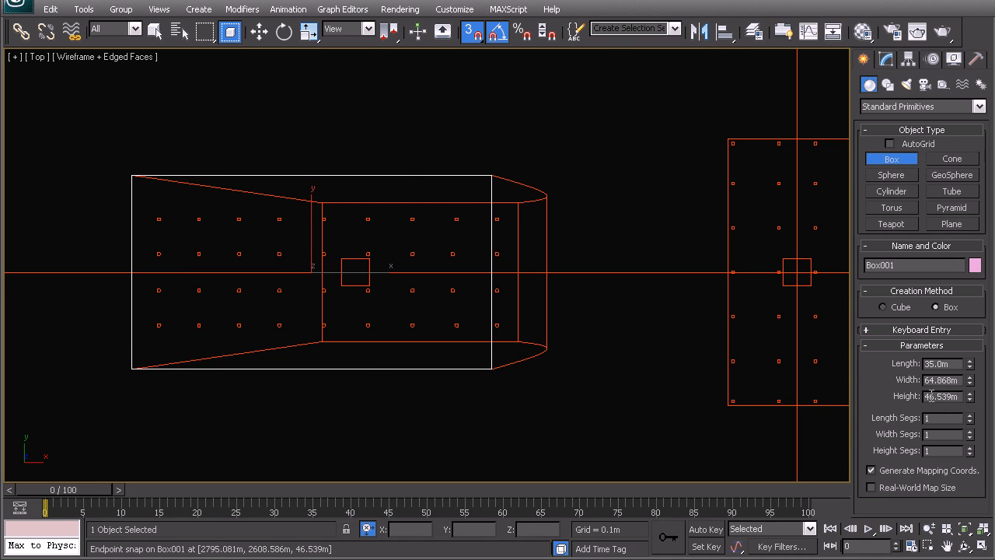
pyautogui.scroll(-5, 349, 283)
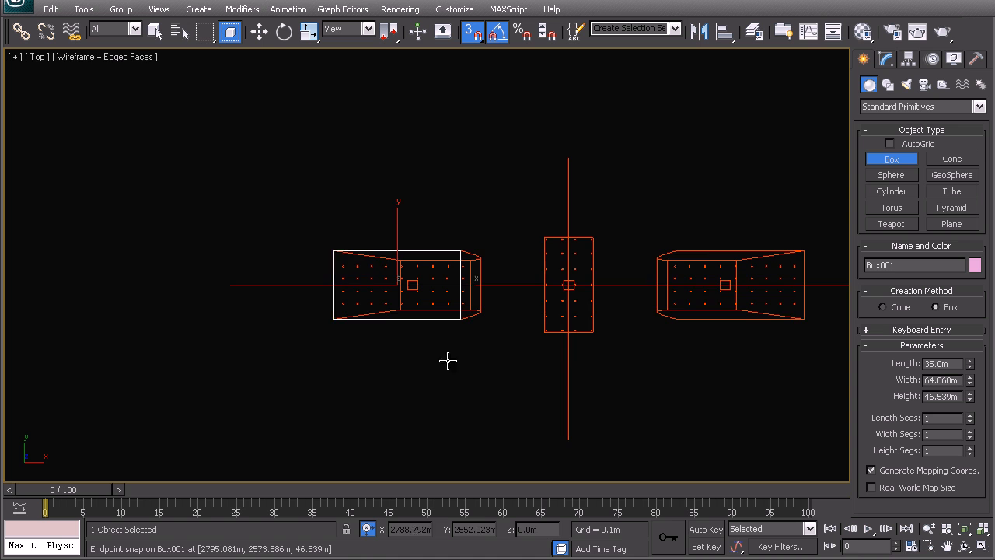
pyautogui.moveTo(446, 360); pyautogui.dragTo(414, 303, button='middle')
pyautogui.scroll(5, 349, 267)
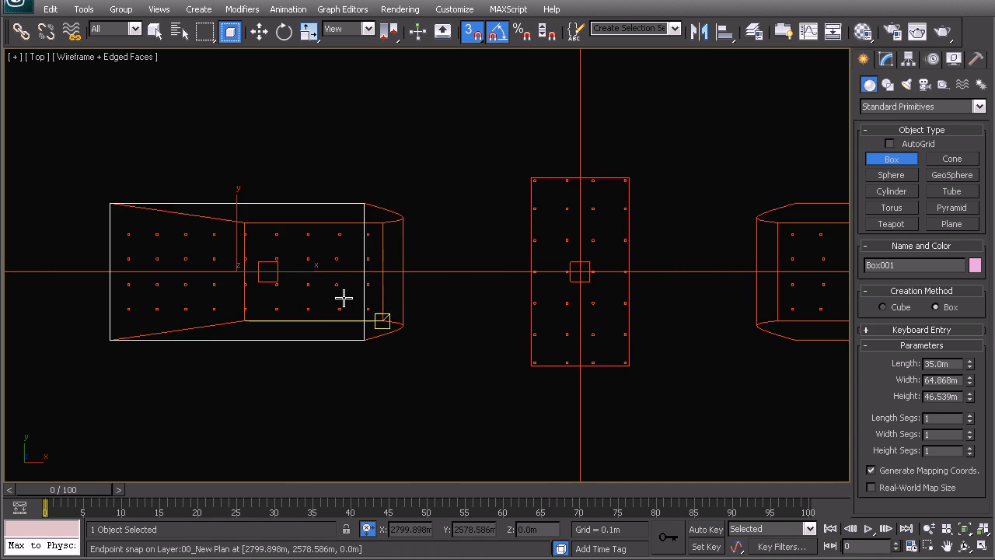
# Convert the tower box to an editable poly.
pyautogui.press('w')
pyautogui.rightClick(358, 244)
pyautogui.rightClick(337, 247)
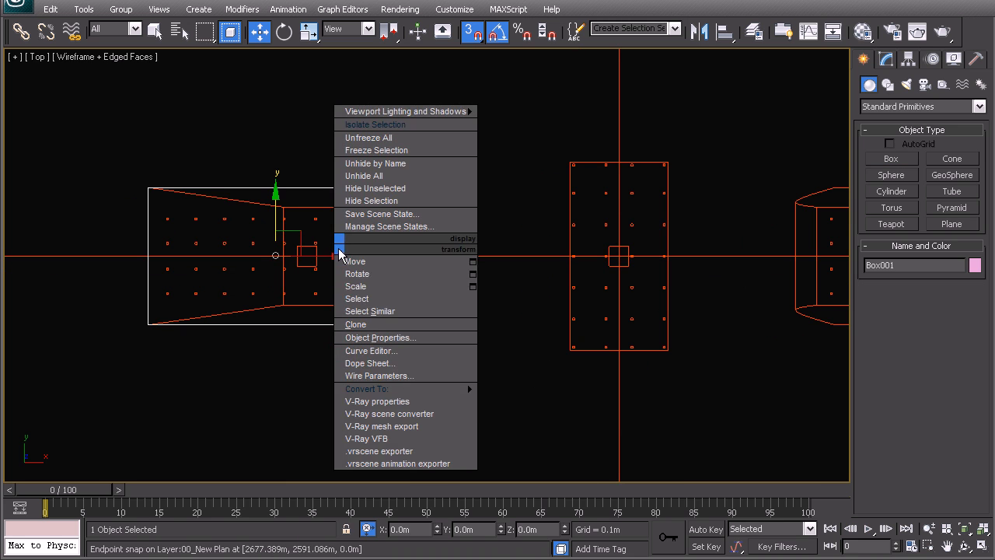
pyautogui.moveTo(436, 389)
pyautogui.click(536, 402)
# Raise the box's four top vertices to the tower's roof level in the front view, with snapping off.
pyautogui.click(883, 277)
pyautogui.moveTo(372, 177); pyautogui.dragTo(459, 371)
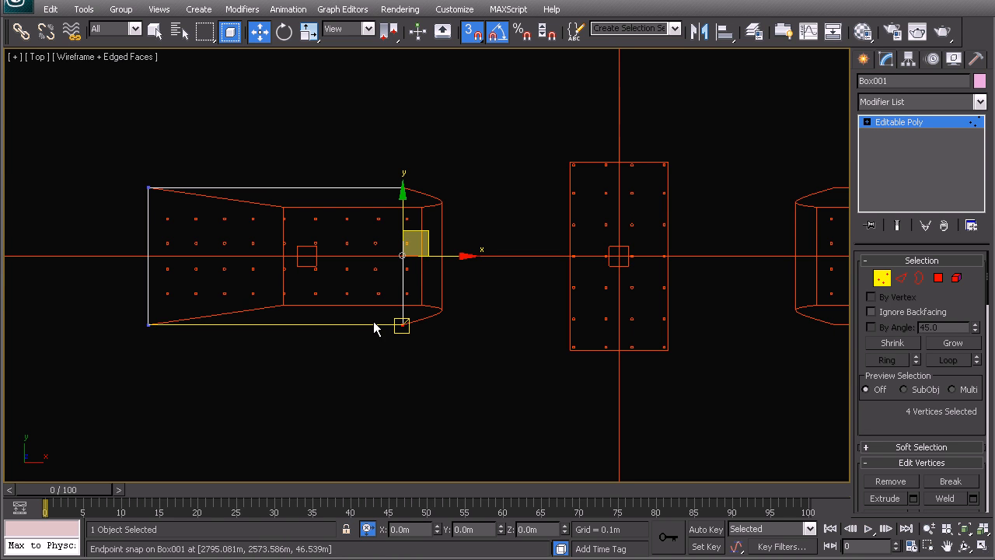
pyautogui.press('f')
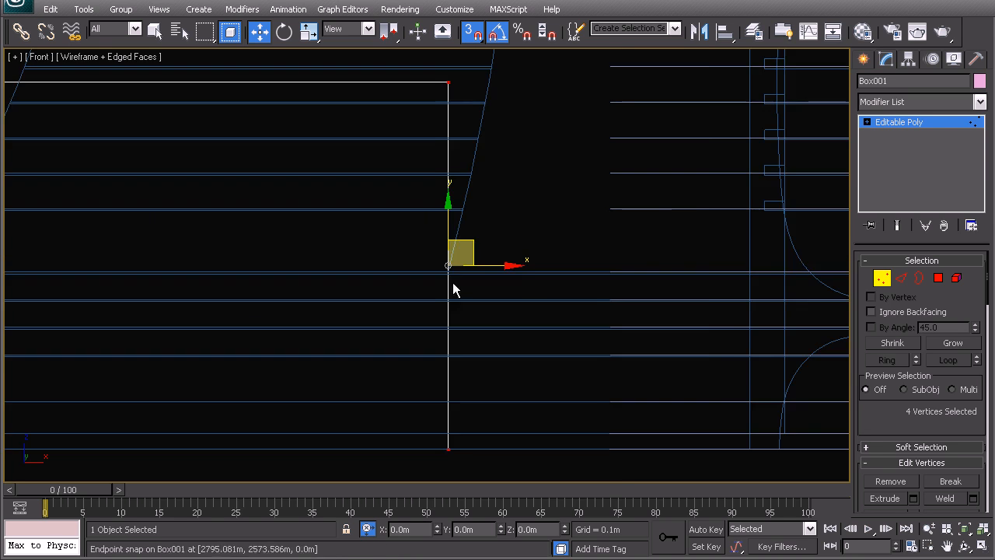
pyautogui.scroll(-5, 488, 286)
pyautogui.moveTo(395, 216); pyautogui.dragTo(415, 317, button='middle')
pyautogui.click(267, 281)
pyautogui.moveTo(266, 282); pyautogui.dragTo(536, 356)
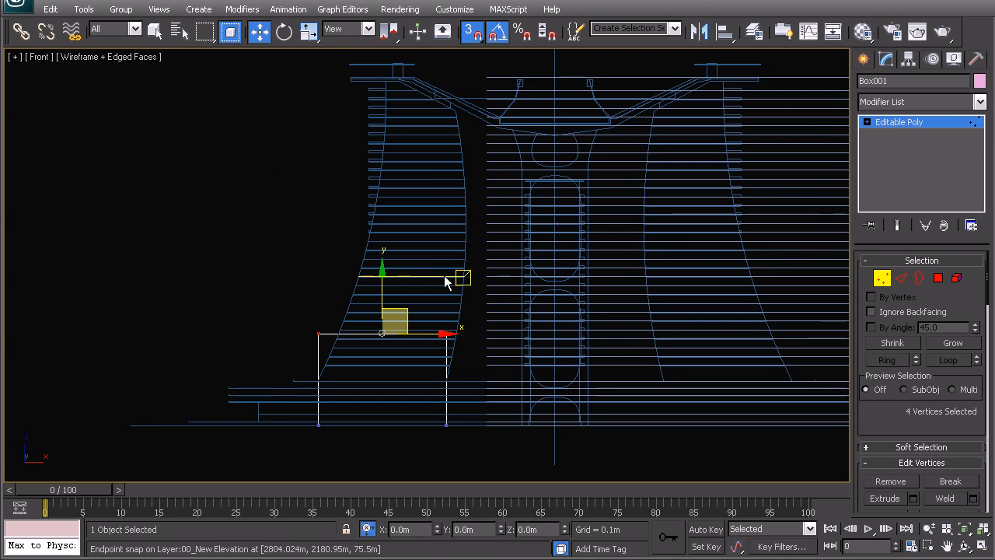
pyautogui.press('s')
pyautogui.moveTo(382, 281); pyautogui.dragTo(391, 22)
# Move the box's inner-side vertices out to the furthest point of the tower's curved elevation.
pyautogui.moveTo(483, 147); pyautogui.dragTo(487, 177, button='middle')
pyautogui.moveTo(489, 86); pyautogui.dragTo(445, 440)
pyautogui.moveTo(501, 279); pyautogui.dragTo(520, 279)
pyautogui.scroll(2, 492, 264)
pyautogui.scroll(4, 492, 264)
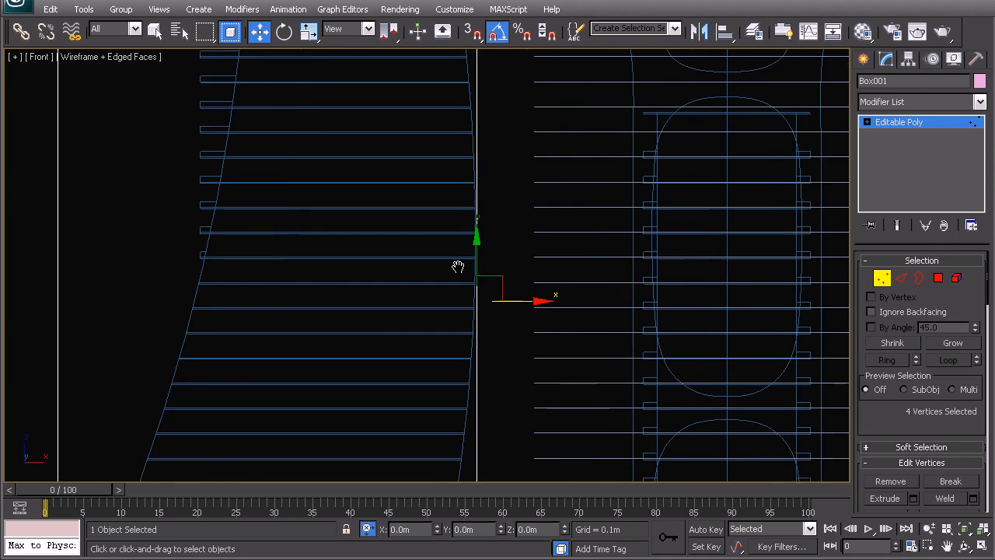
pyautogui.moveTo(606, 369); pyautogui.dragTo(598, 369)
# Examine the roof line of the tower elevation and the floor height labels on the elevation grid.
pyautogui.scroll(-6, 576, 356)
pyautogui.moveTo(351, 299); pyautogui.dragTo(317, 356, button='middle')
pyautogui.moveTo(275, 342); pyautogui.dragTo(498, 420)
pyautogui.moveTo(436, 250); pyautogui.dragTo(436, 418, button='middle')
pyautogui.scroll(3, 393, 223)
pyautogui.moveTo(322, 150); pyautogui.dragTo(322, 200, button='middle')
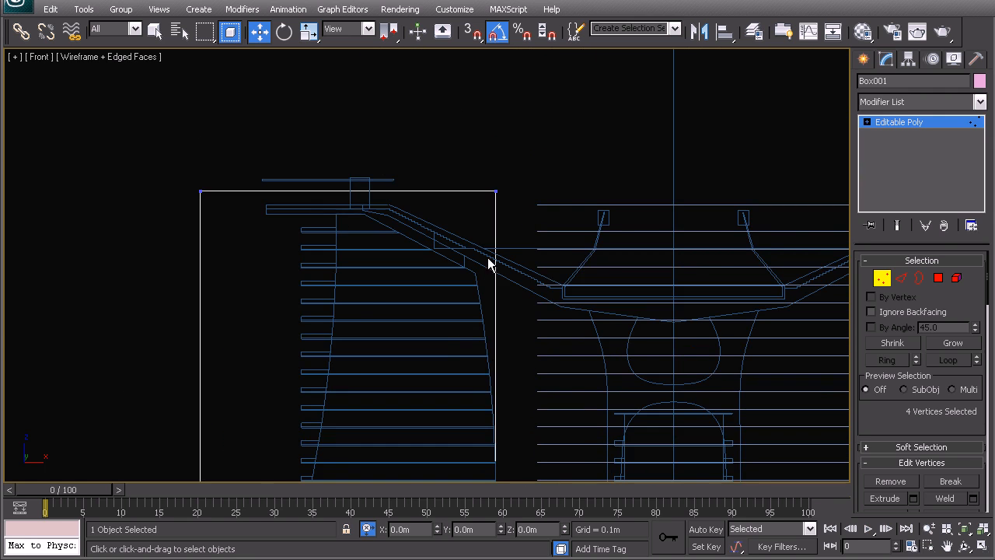
pyautogui.scroll(-3, 488, 257)
pyautogui.moveTo(576, 309); pyautogui.dragTo(387, 231, button='middle')
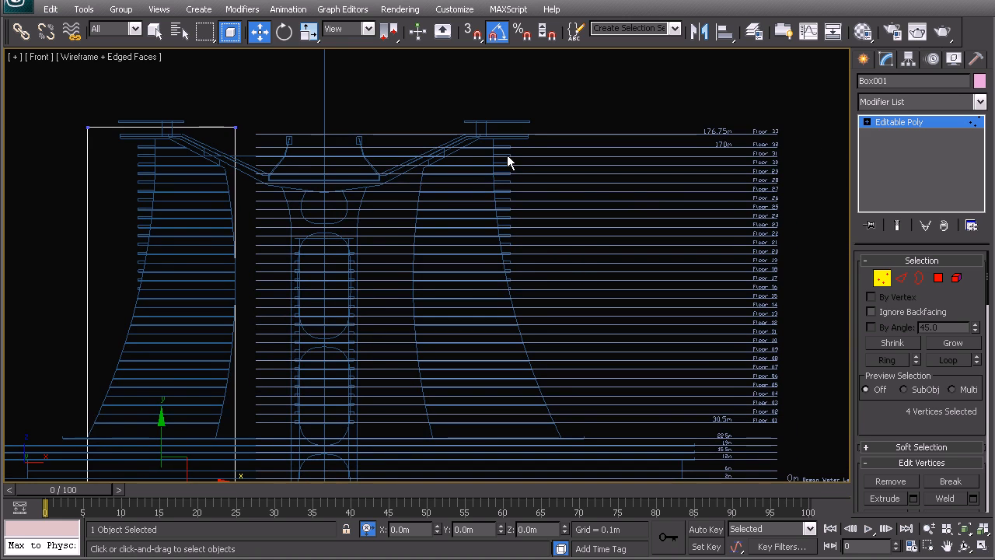
pyautogui.moveTo(645, 205); pyautogui.dragTo(596, 221, button='middle')
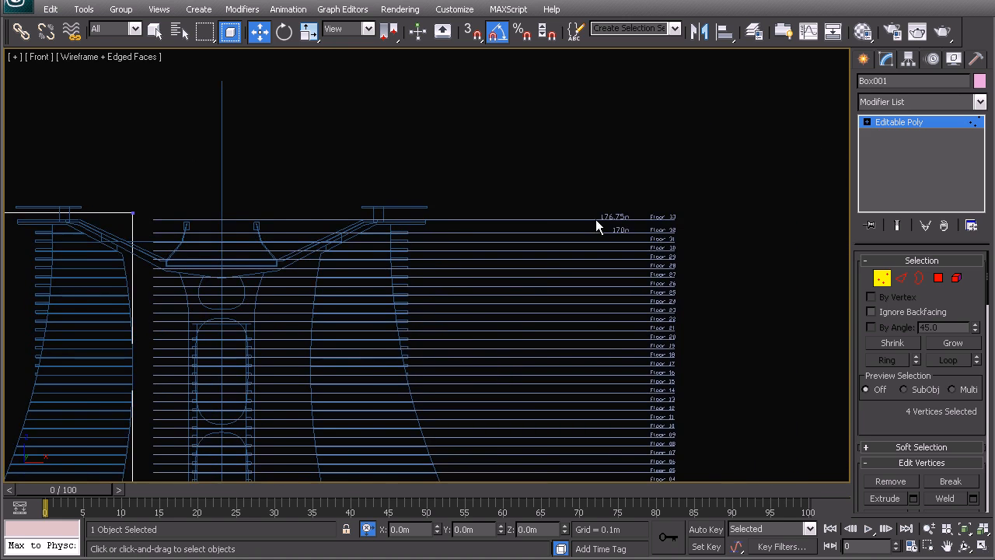
pyautogui.moveTo(143, 242); pyautogui.dragTo(264, 242, button='middle')
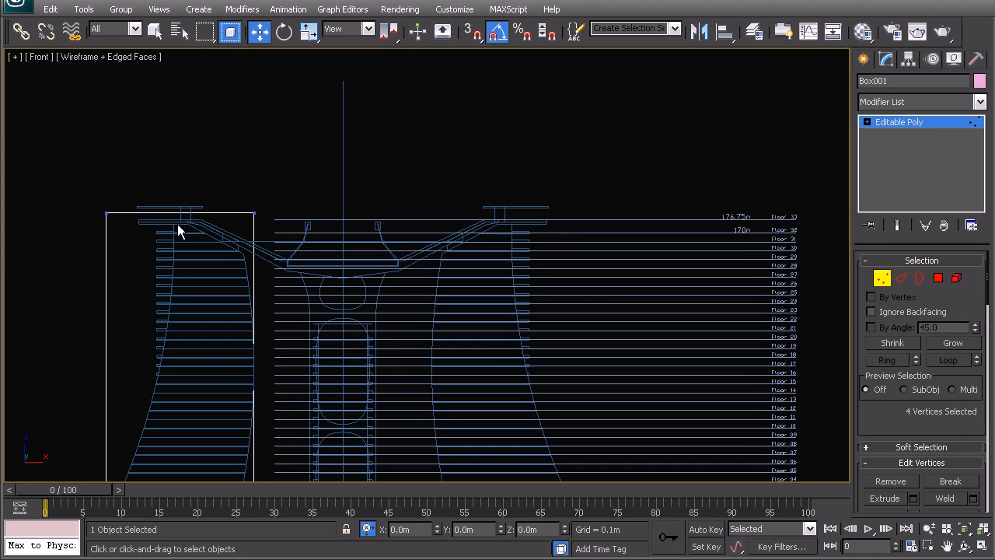
pyautogui.scroll(3, 607, 233)
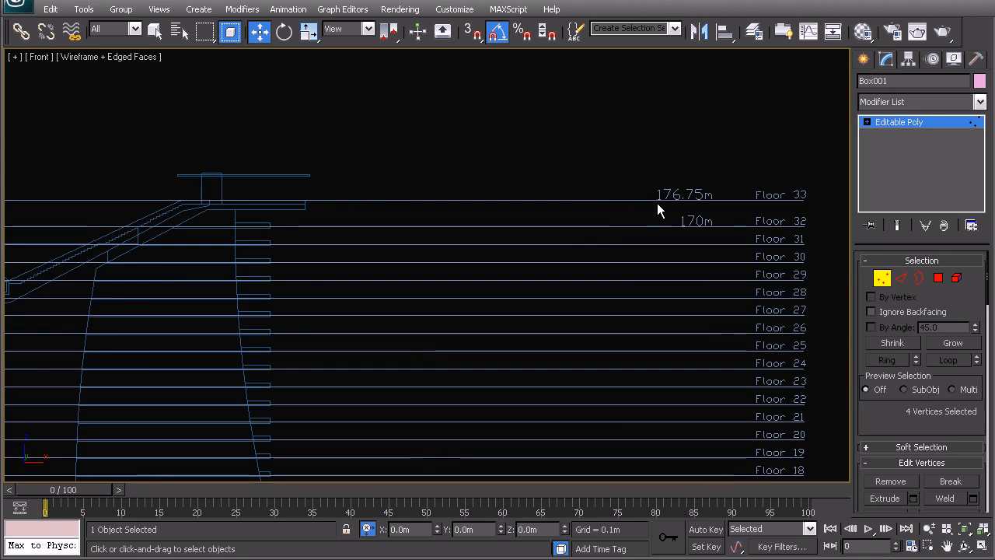
# Set the box's four top vertices to an absolute Z height of 176.75 m.
pyautogui.scroll(-3, 537, 217)
pyautogui.moveTo(309, 230); pyautogui.dragTo(575, 204, button='middle')
pyautogui.moveTo(165, 155); pyautogui.dragTo(412, 225)
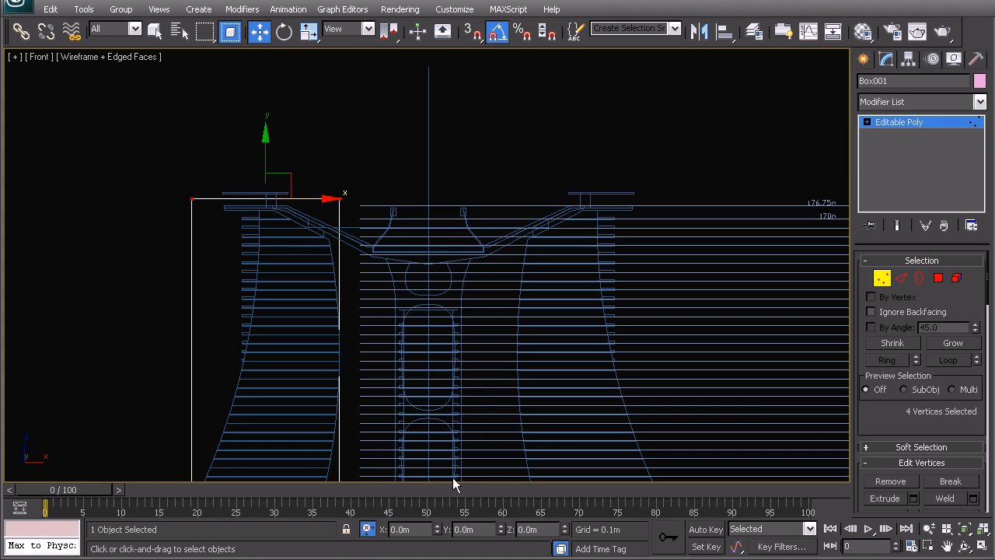
pyautogui.click(367, 528)
pyautogui.click(537, 530)
pyautogui.write('1')
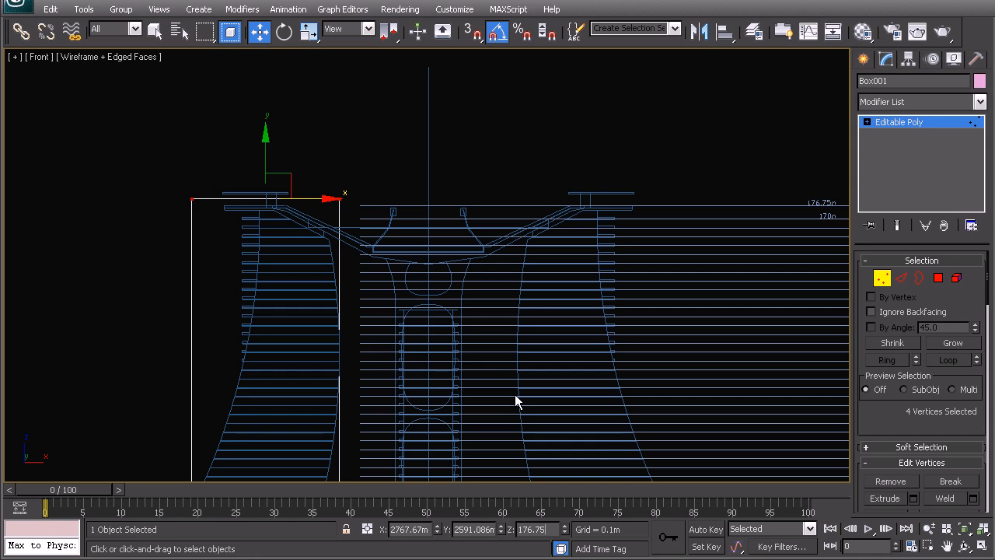
pyautogui.write('76.75')
pyautogui.press('Return')
# Set the box's four bottom vertices to an absolute Z height of 22.5 m.
pyautogui.moveTo(194, 268); pyautogui.dragTo(186, 154, button='middle')
pyautogui.moveTo(275, 311); pyautogui.dragTo(195, 301, button='middle')
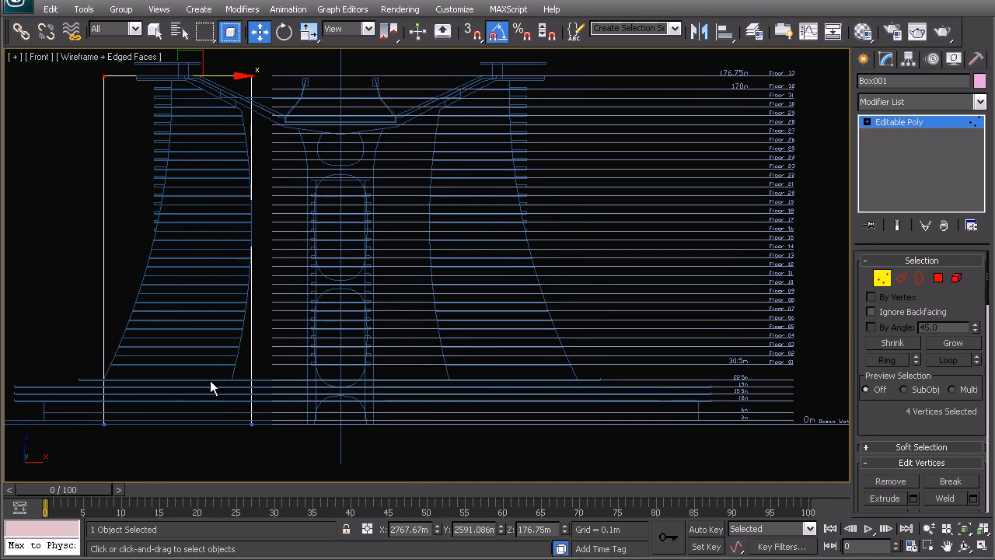
pyautogui.moveTo(278, 434); pyautogui.dragTo(78, 406)
pyautogui.doubleClick(532, 529)
pyautogui.write('22.5')
pyautogui.press('Return')
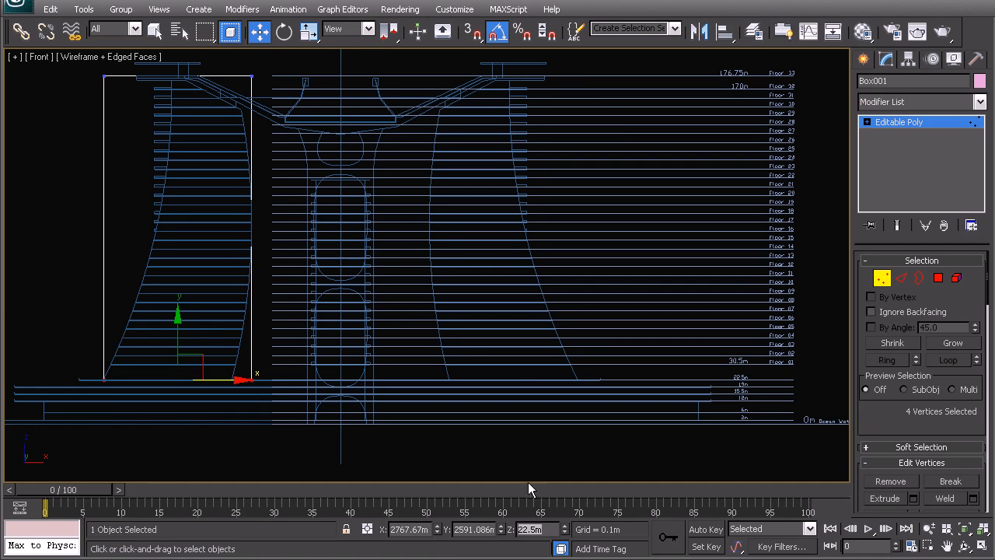
# Connect the box's four vertical edges with one edge loop and set its absolute Z height to 170 m.
pyautogui.moveTo(311, 222); pyautogui.dragTo(333, 228, button='middle')
pyautogui.click(901, 278)
pyautogui.moveTo(346, 338); pyautogui.dragTo(90, 292)
pyautogui.click(230, 32)
pyautogui.moveTo(311, 185); pyautogui.dragTo(123, 168)
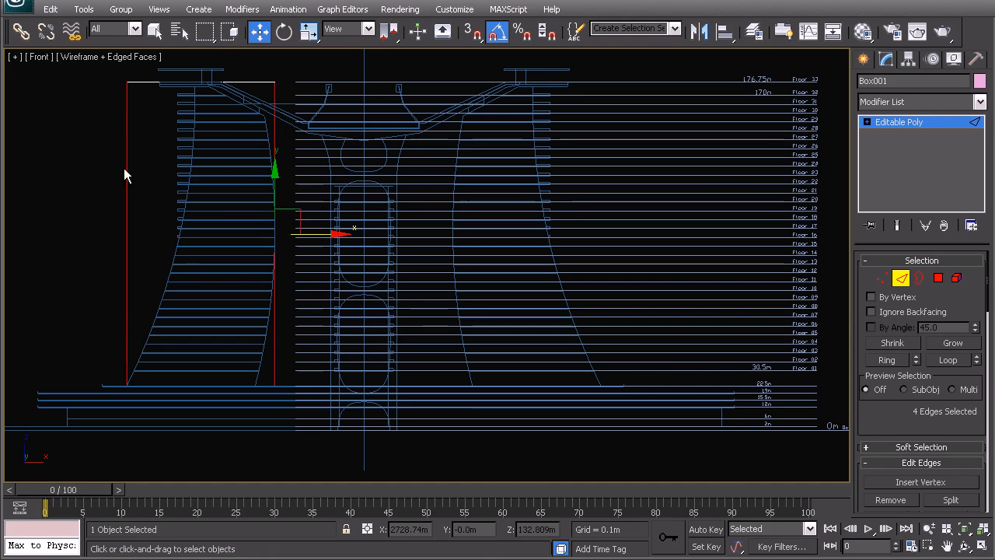
pyautogui.rightClick(218, 175)
pyautogui.click(208, 211)
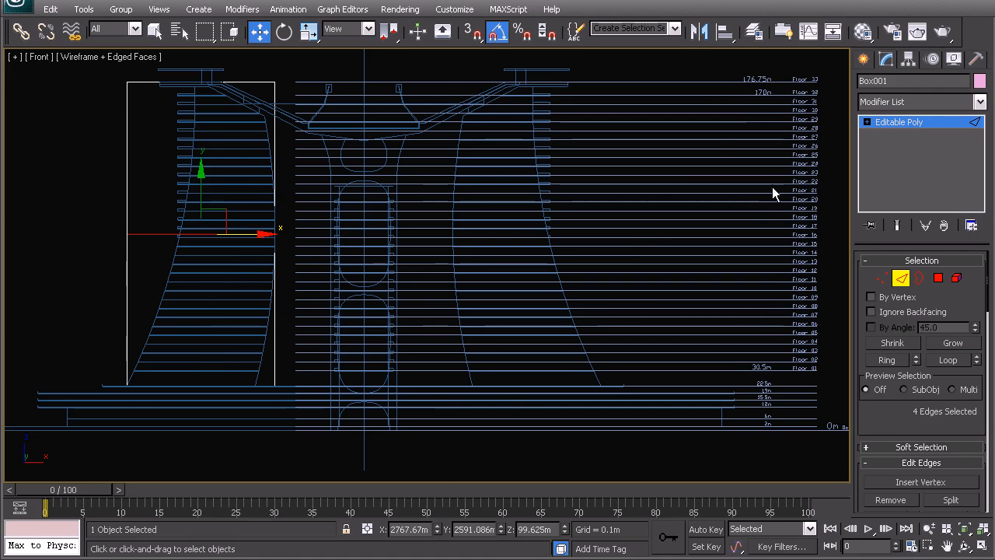
pyautogui.click(537, 528)
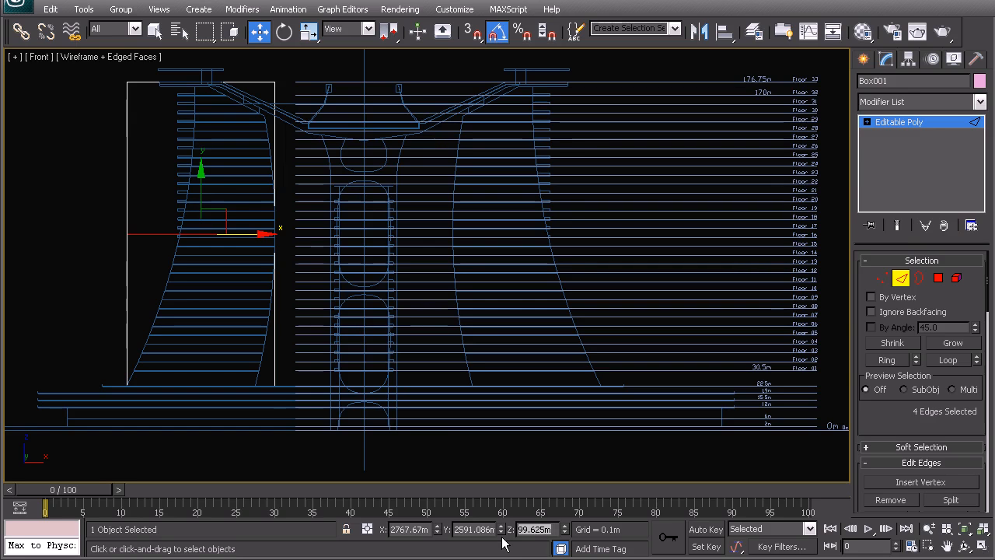
pyautogui.press('Return')
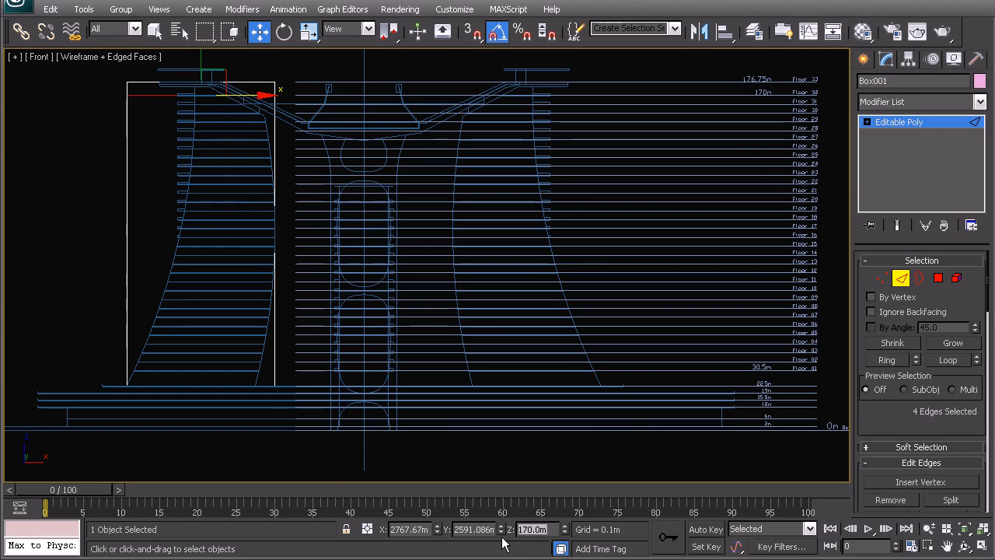
# Connect the vertical edges below the 170 m loop and set the new edge loop's absolute Z height to 30.5 m.
pyautogui.click(307, 251)
pyautogui.moveTo(303, 255); pyautogui.dragTo(59, 226)
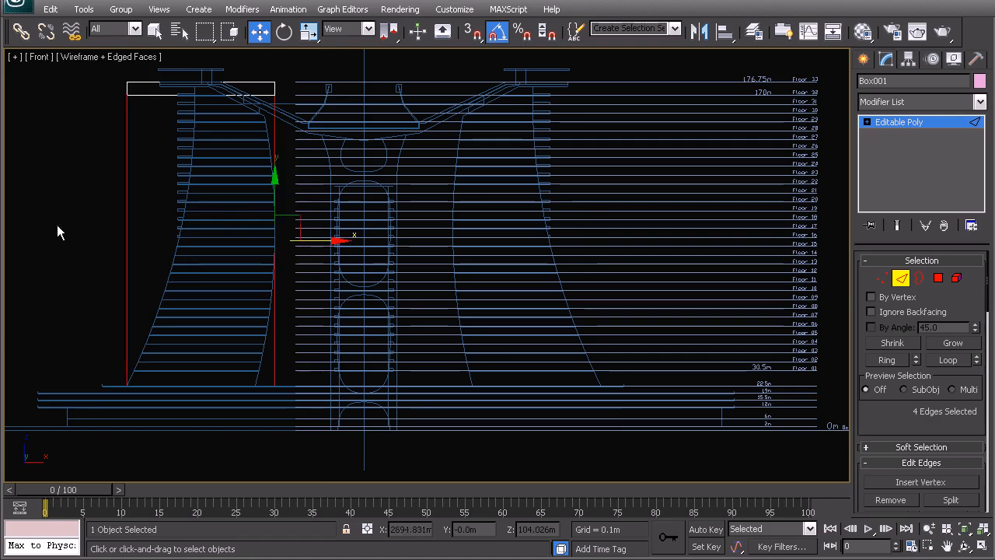
pyautogui.rightClick(184, 259)
pyautogui.click(172, 313)
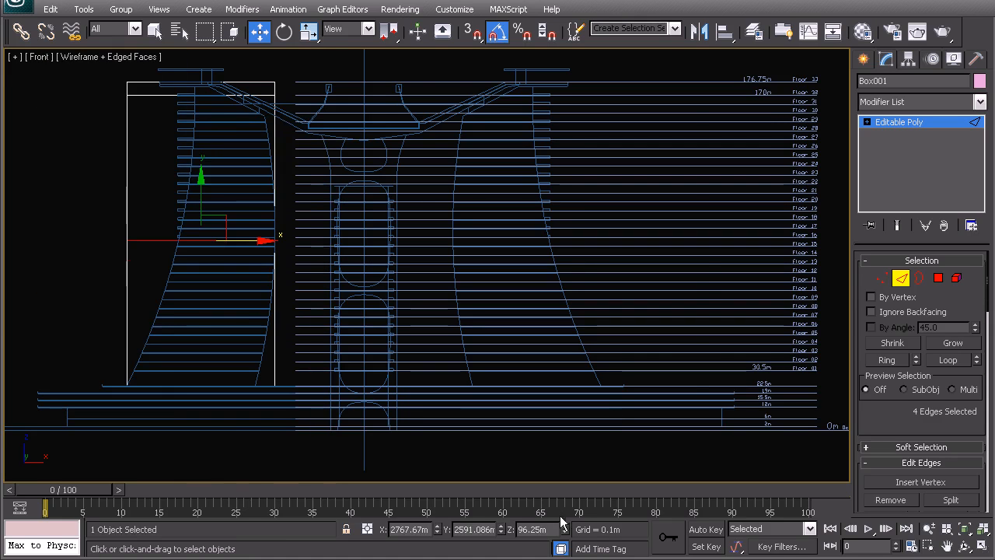
pyautogui.scroll(10, 595, 378)
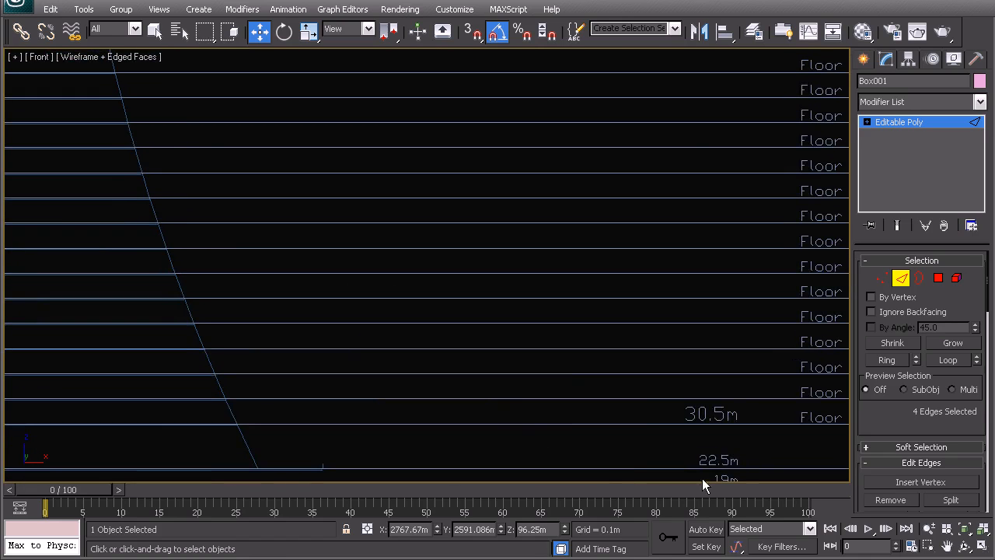
pyautogui.scroll(-10, 572, 357)
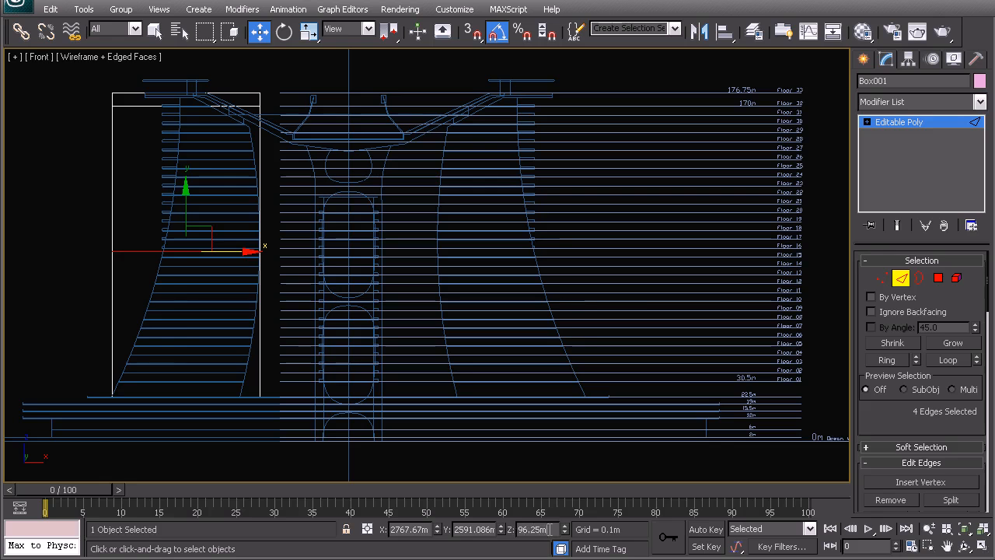
pyautogui.write('30.5')
pyautogui.press('Return')
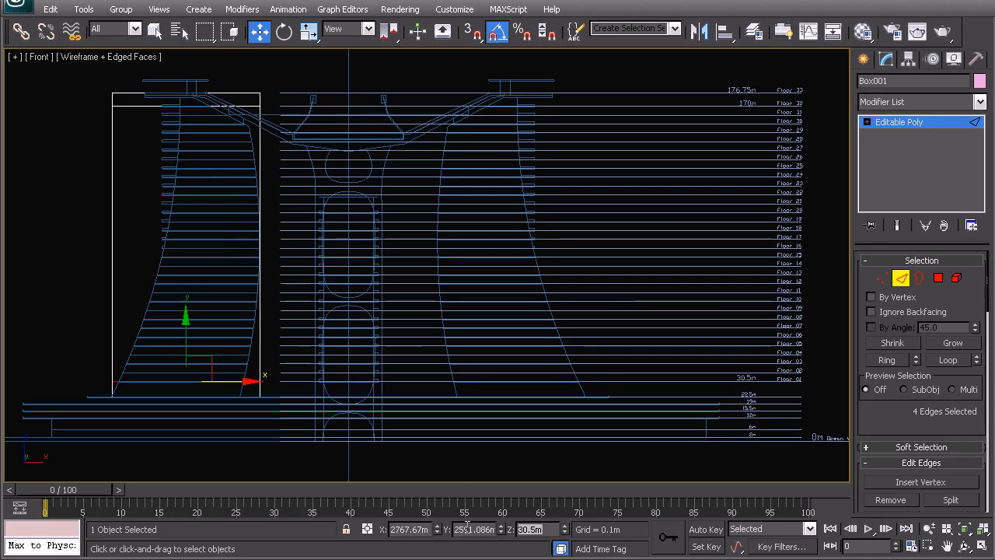
# Connect the vertical edges between the 30.5 m and 170 m loops with 30 segments matching the elevation's floor lines.
pyautogui.moveTo(338, 288); pyautogui.dragTo(34, 234)
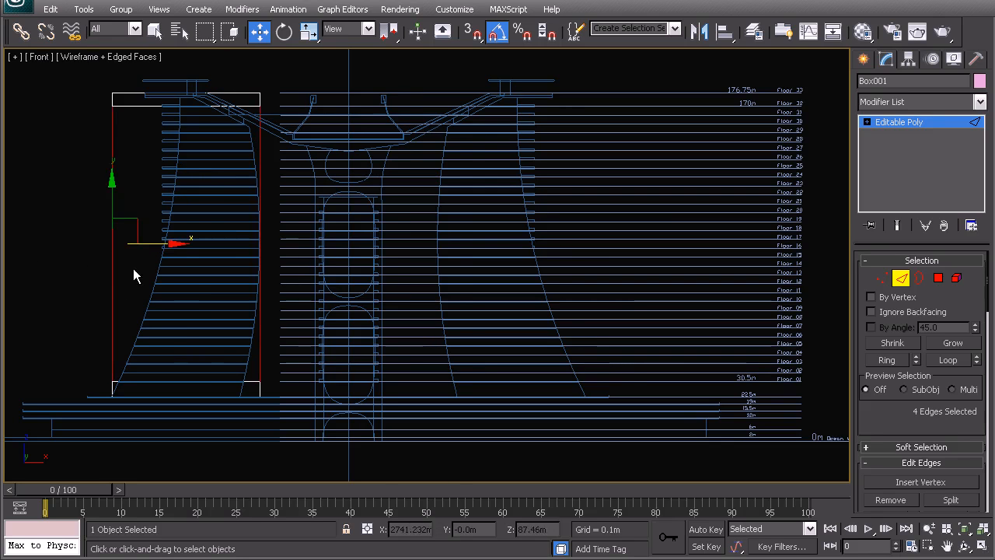
pyautogui.moveTo(353, 228); pyautogui.dragTo(389, 234, button='middle')
pyautogui.rightClick(265, 205)
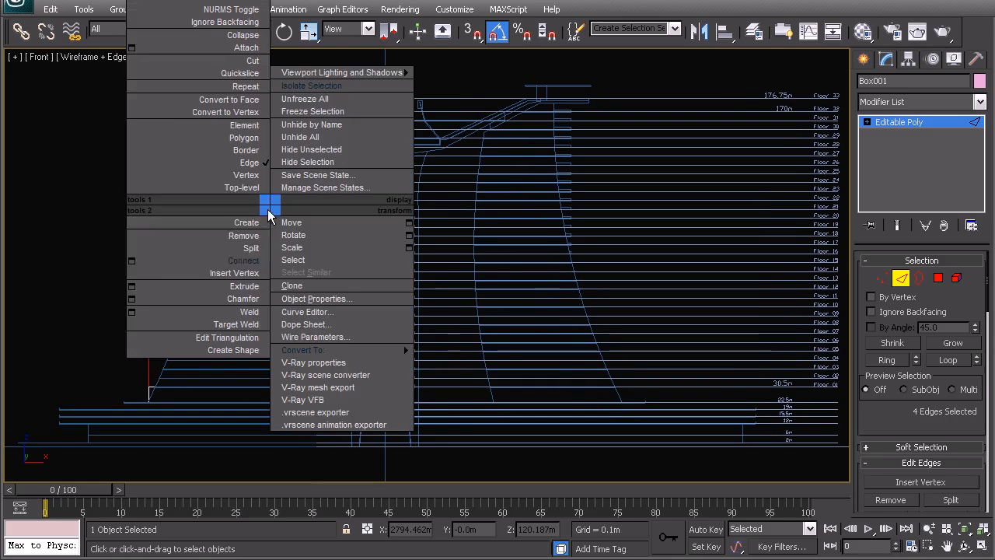
pyautogui.click(132, 260)
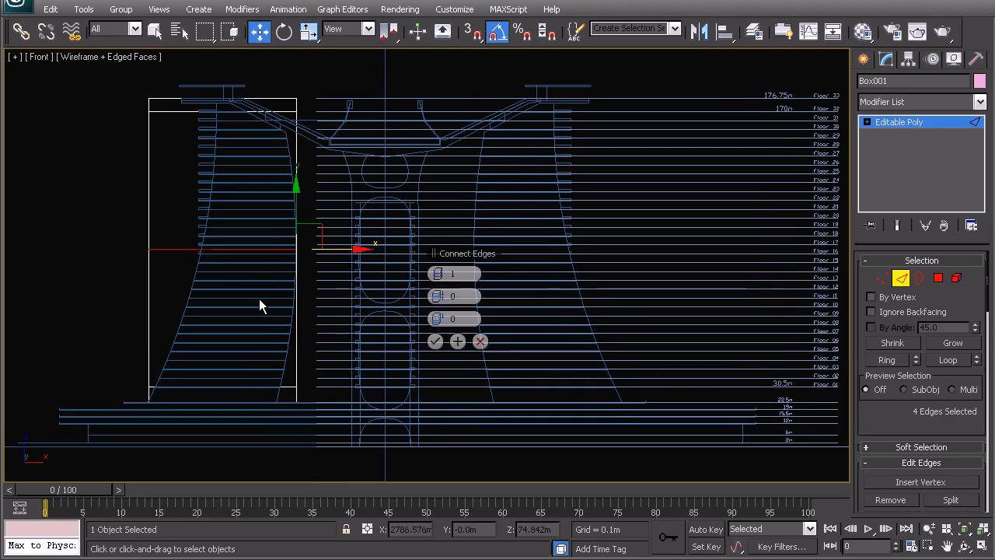
pyautogui.moveTo(434, 274); pyautogui.dragTo(443, 273)
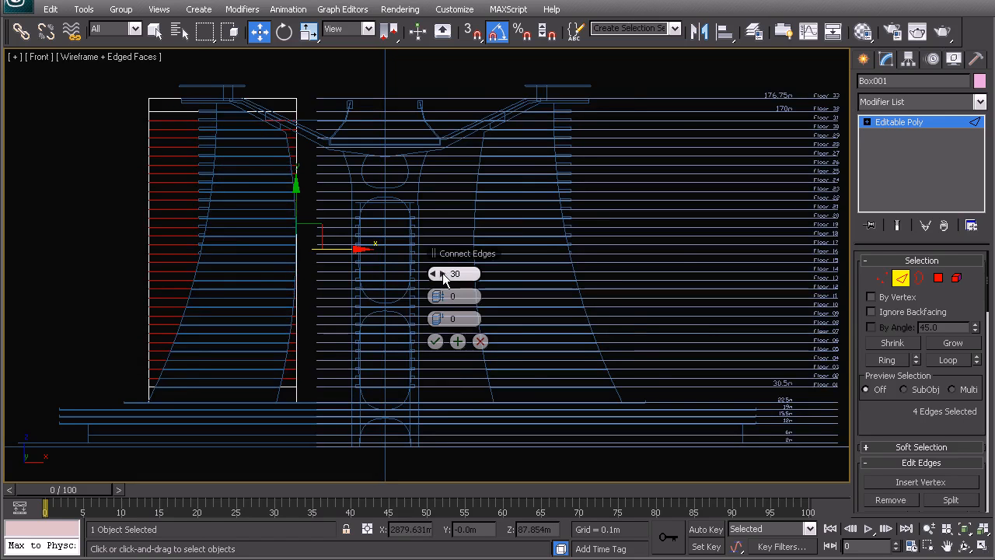
pyautogui.scroll(8, 309, 277)
pyautogui.moveTo(278, 288); pyautogui.dragTo(504, 254, button='middle')
pyautogui.scroll(-4, 388, 204)
pyautogui.moveTo(389, 204); pyautogui.dragTo(315, 417, button='middle')
pyautogui.moveTo(339, 222); pyautogui.dragTo(349, 291, button='middle')
pyautogui.scroll(-2, 336, 245)
pyautogui.moveTo(284, 282); pyautogui.dragTo(221, 191, button='middle')
pyautogui.moveTo(300, 309); pyautogui.dragTo(284, 219, button='middle')
pyautogui.click(434, 342)
# Leave edge editing and add an FFD 3x3x3 modifier to the whole box.
pyautogui.moveTo(345, 306); pyautogui.dragTo(326, 272, button='middle')
pyautogui.scroll(-4, 335, 291)
pyautogui.moveTo(392, 231); pyautogui.dragTo(370, 225, button='middle')
pyautogui.rightClick(388, 237)
pyautogui.click(356, 222)
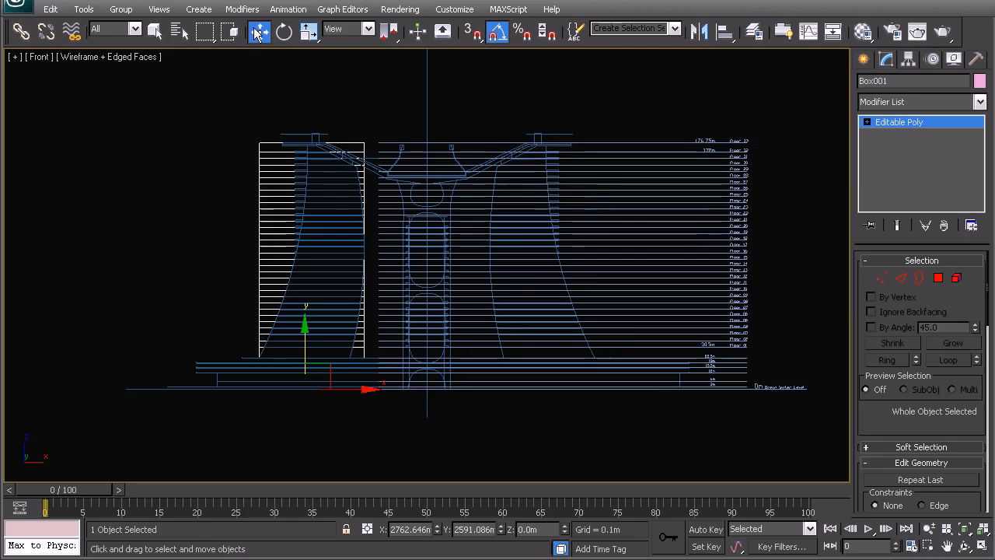
pyautogui.scroll(2, 269, 271)
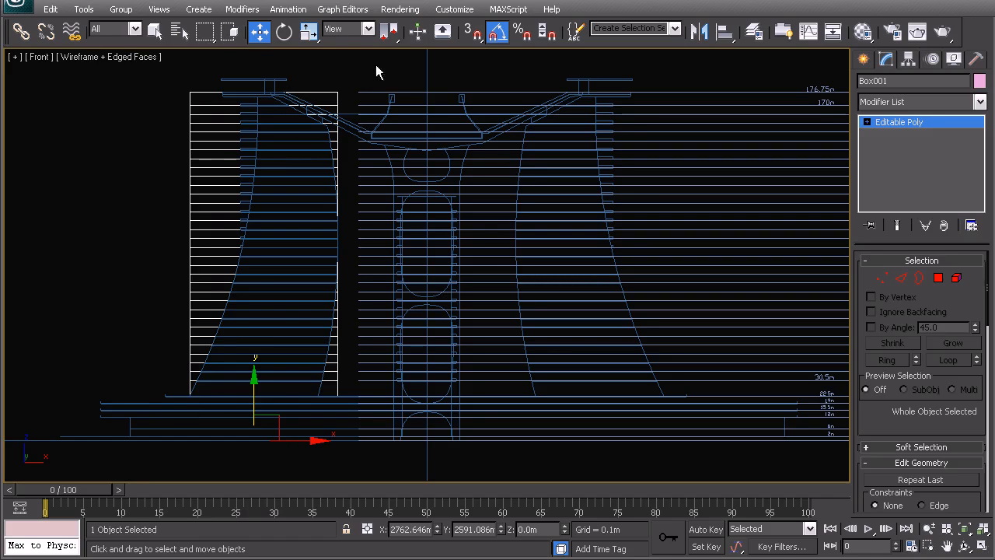
pyautogui.moveTo(240, 276); pyautogui.dragTo(285, 279, button='middle')
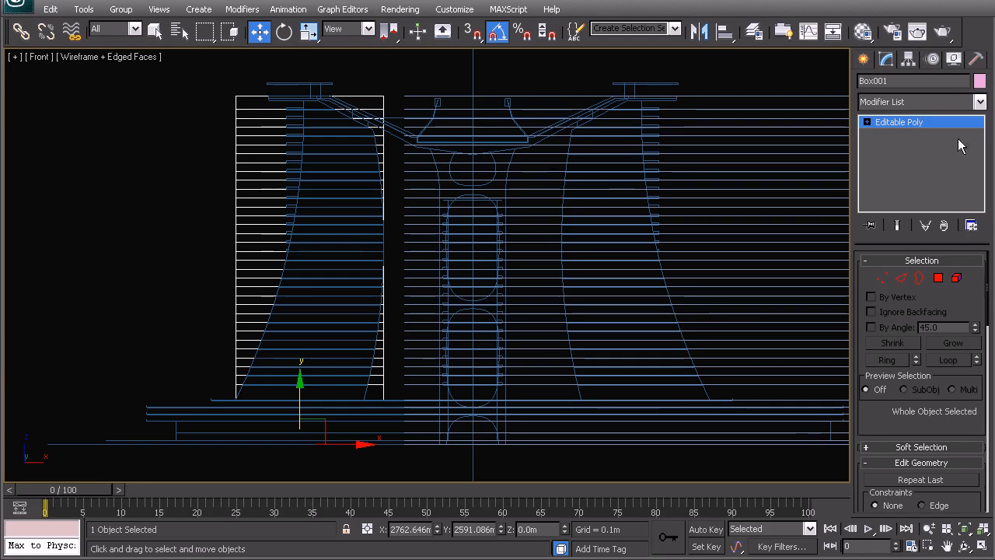
pyautogui.click(923, 104)
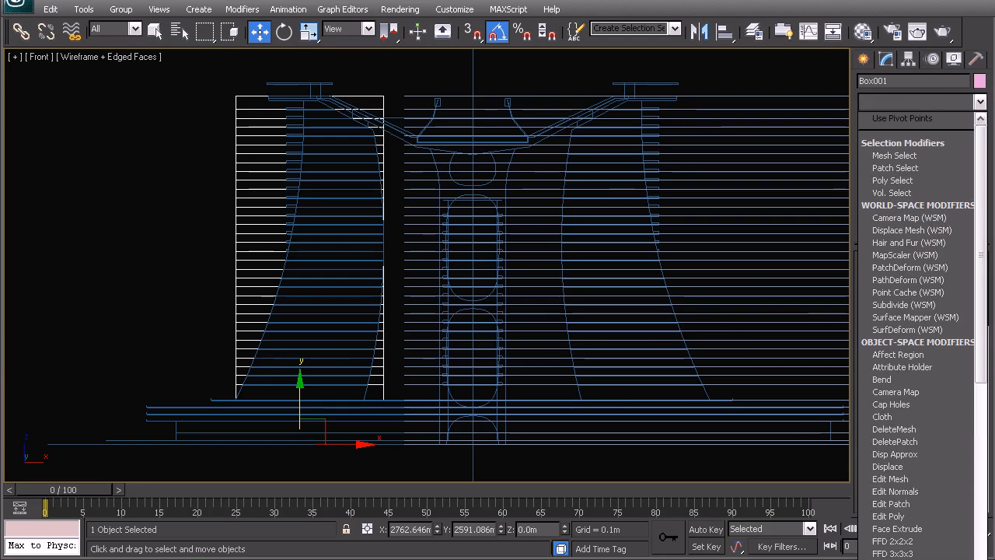
pyautogui.click(894, 554)
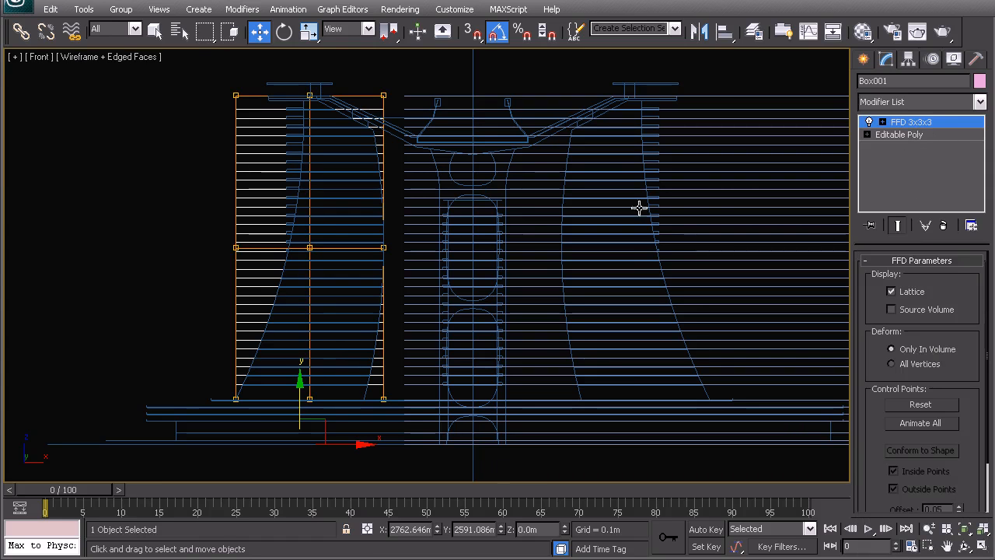
# Activate the FFD control points and shift the middle row's outer-side and centre points inward toward the curved elevation.
pyautogui.moveTo(253, 242); pyautogui.dragTo(308, 245, button='middle')
pyautogui.moveTo(482, 199); pyautogui.dragTo(481, 221, button='middle')
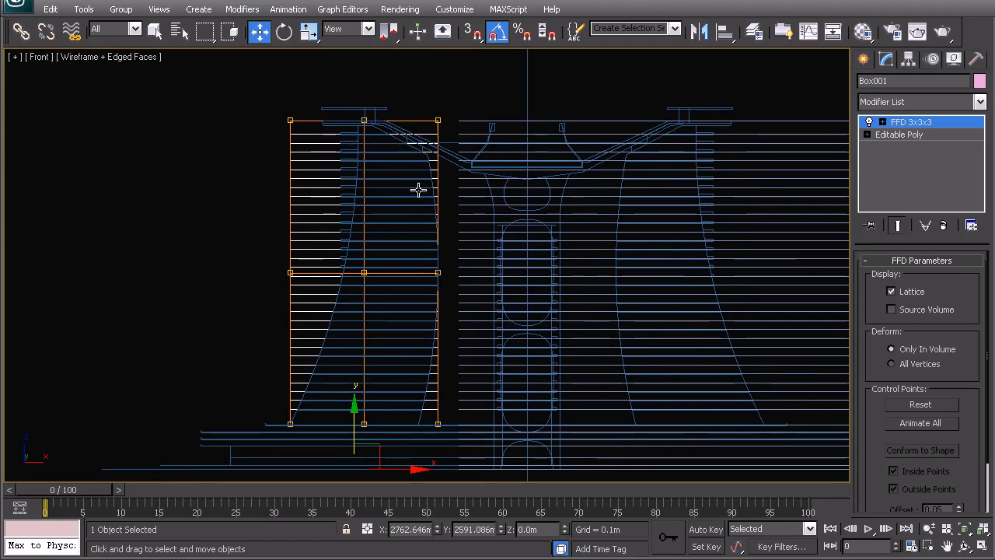
pyautogui.rightClick(391, 170)
pyautogui.click(367, 143)
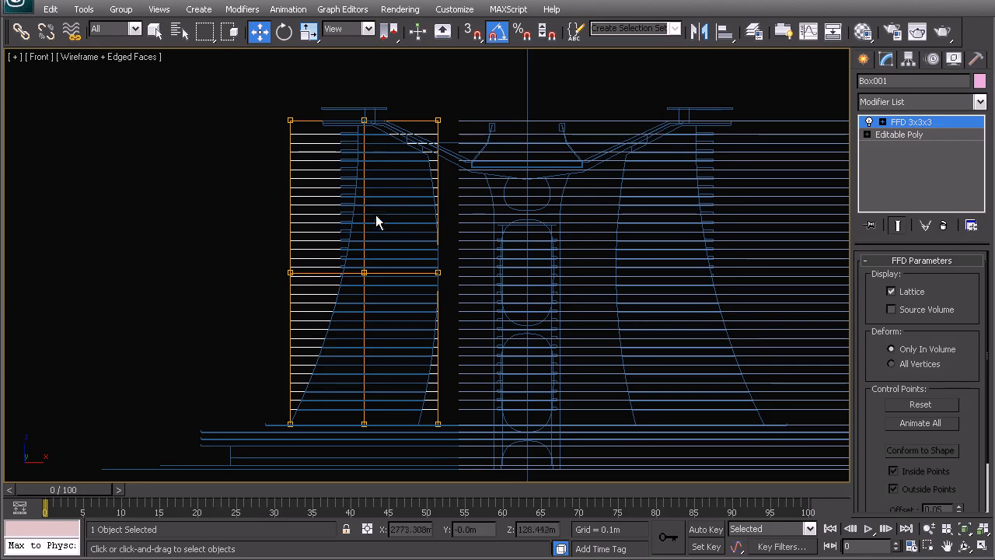
pyautogui.moveTo(377, 221); pyautogui.dragTo(386, 250, button='middle')
pyautogui.moveTo(436, 209); pyautogui.dragTo(437, 183, button='middle')
pyautogui.moveTo(253, 260); pyautogui.dragTo(303, 305)
pyautogui.scroll(7, 303, 299)
pyautogui.moveTo(357, 258); pyautogui.dragTo(580, 257)
pyautogui.click(455, 257)
pyautogui.click(435, 257)
pyautogui.moveTo(487, 258); pyautogui.dragTo(539, 257)
# Fit the inner-side FFD points to the elevation, moving the bottom ones to the tower base and the middle ones to about X 2810.4 m.
pyautogui.scroll(-2, 521, 275)
pyautogui.moveTo(443, 349); pyautogui.dragTo(473, 380, button='middle')
pyautogui.moveTo(582, 392); pyautogui.dragTo(561, 280, button='middle')
pyautogui.click(566, 389)
pyautogui.click(558, 381)
pyautogui.moveTo(601, 384); pyautogui.dragTo(571, 370)
pyautogui.moveTo(574, 274); pyautogui.dragTo(548, 356, button='middle')
pyautogui.moveTo(553, 280); pyautogui.dragTo(508, 224)
pyautogui.moveTo(576, 251); pyautogui.dragTo(591, 245)
pyautogui.moveTo(536, 147); pyautogui.dragTo(560, 327, button='middle')
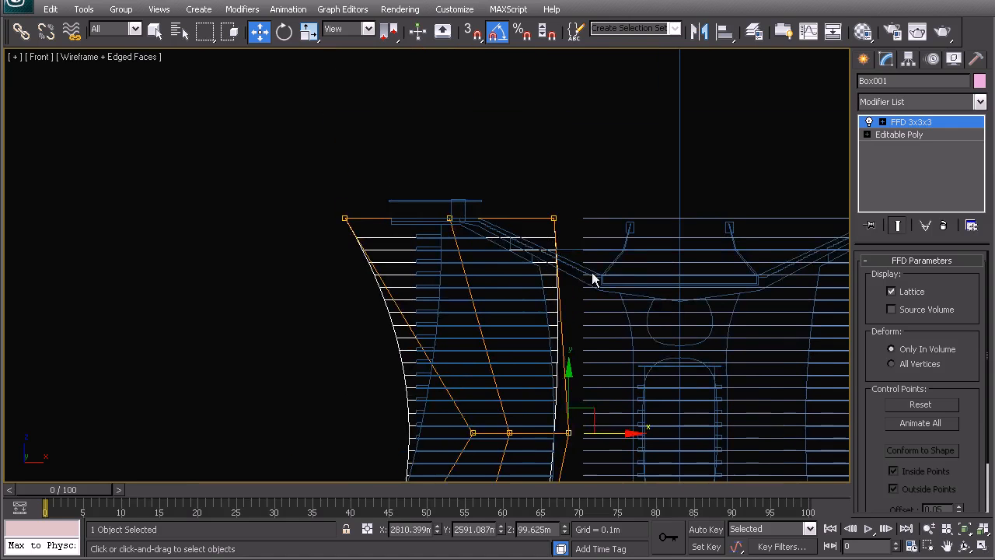
# Move the top row of FFD control points to match the width of the tower's top in the elevation.
pyautogui.moveTo(593, 277); pyautogui.dragTo(539, 201)
pyautogui.scroll(2, 570, 236)
pyautogui.moveTo(636, 198); pyautogui.dragTo(604, 198)
pyautogui.moveTo(486, 220); pyautogui.dragTo(456, 161)
pyautogui.moveTo(506, 198); pyautogui.dragTo(550, 194)
pyautogui.moveTo(372, 264); pyautogui.dragTo(490, 200)
pyautogui.moveTo(444, 320); pyautogui.dragTo(455, 145, button='middle')
# Adjust the middle outer-side FFD points to about X 2766.5 m along the curved elevation and save the scene.
pyautogui.moveTo(466, 287); pyautogui.dragTo(507, 311)
pyautogui.moveTo(458, 365); pyautogui.dragTo(501, 116, button='middle')
pyautogui.moveTo(407, 290); pyautogui.dragTo(389, 347, button='middle')
pyautogui.scroll(2, 527, 278)
pyautogui.hotkey('ctrl', 's')
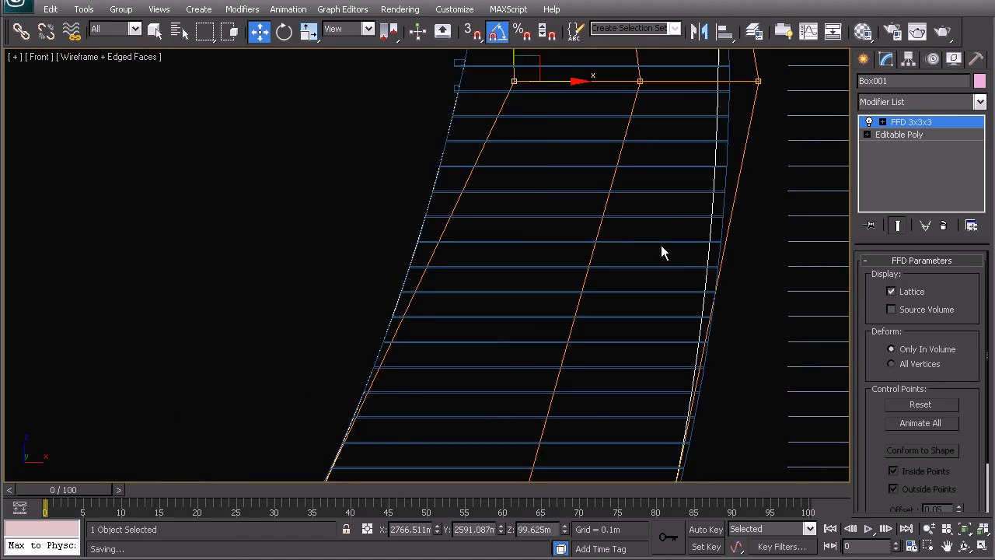
# Move the middle inner-side FFD points to about X 2814.1 m so the inner profile follows the elevation curve.
pyautogui.moveTo(659, 219); pyautogui.dragTo(660, 182, button='middle')
pyautogui.click(586, 187)
pyautogui.moveTo(635, 187); pyautogui.dragTo(654, 188)
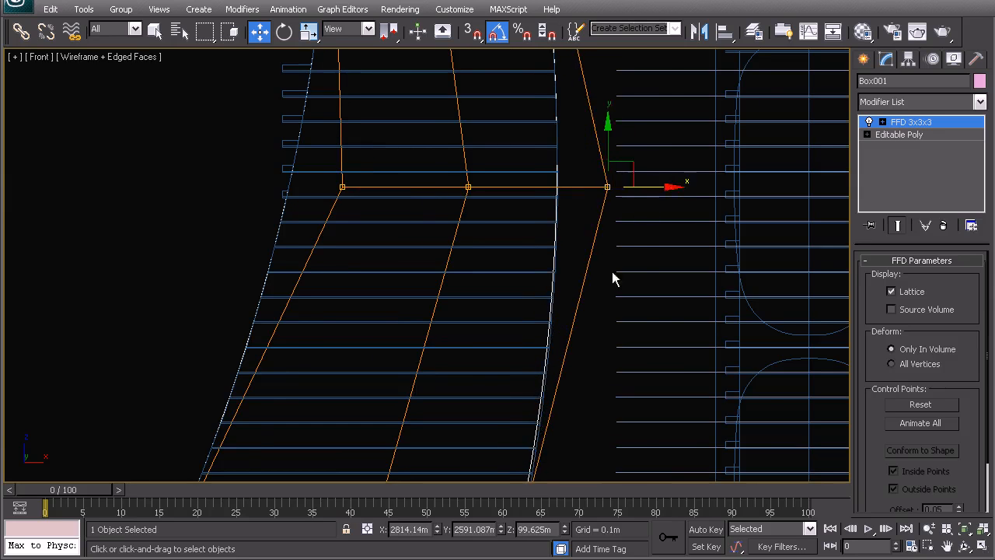
pyautogui.scroll(-2, 591, 311)
pyautogui.moveTo(507, 432); pyautogui.dragTo(505, 283, button='middle')
pyautogui.scroll(2, 506, 284)
pyautogui.moveTo(507, 334); pyautogui.dragTo(502, 254, button='middle')
pyautogui.moveTo(460, 290); pyautogui.dragTo(614, 381)
pyautogui.scroll(3, 555, 378)
pyautogui.scroll(-3, 599, 373)
pyautogui.moveTo(607, 187); pyautogui.dragTo(603, 439, button='middle')
pyautogui.moveTo(594, 93); pyautogui.dragTo(585, 411, button='middle')
# Refine the top outer-side FFD points at about X 2764.4 m against the elevation and leave control point editing.
pyautogui.moveTo(485, 183); pyautogui.dragTo(540, 196)
pyautogui.moveTo(356, 255); pyautogui.dragTo(408, 236, button='middle')
pyautogui.moveTo(342, 160); pyautogui.dragTo(379, 214)
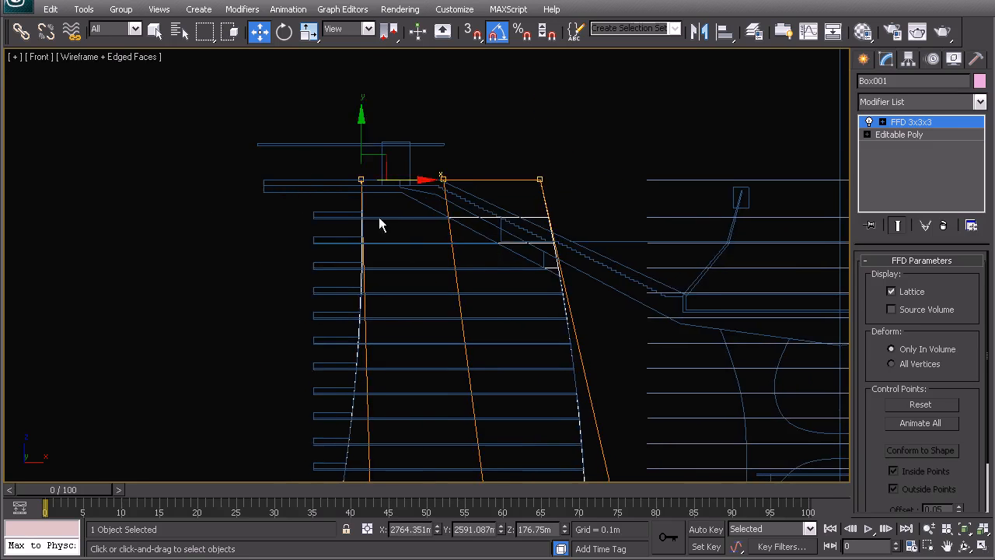
pyautogui.scroll(3, 340, 255)
pyautogui.moveTo(351, 321); pyautogui.dragTo(409, 237, button='middle')
pyautogui.scroll(-6, 420, 245)
pyautogui.moveTo(476, 383); pyautogui.dragTo(479, 271, button='middle')
pyautogui.moveTo(453, 251); pyautogui.dragTo(453, 252)
pyautogui.scroll(-3, 426, 261)
pyautogui.moveTo(481, 425); pyautogui.dragTo(331, 425)
pyautogui.hotkey('ctrl', 'z')
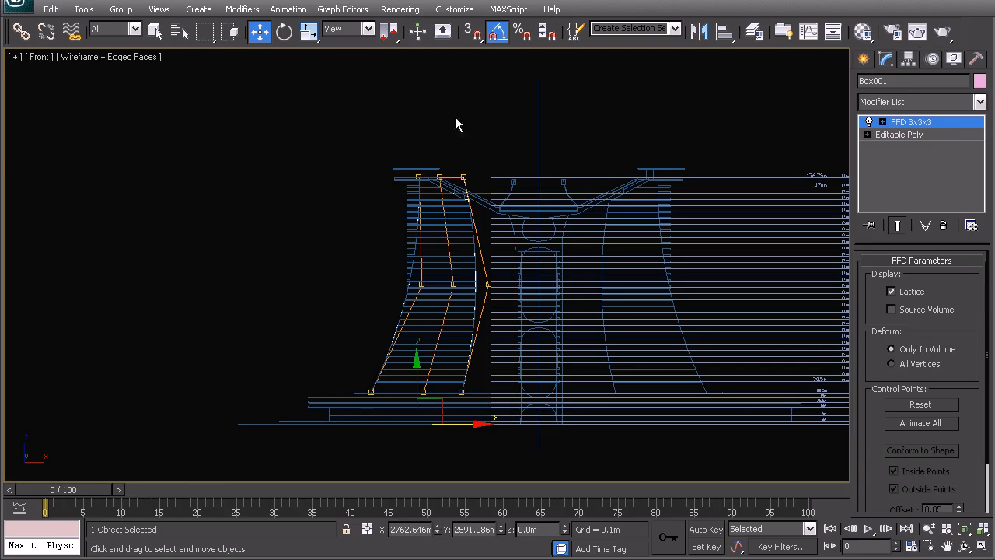
# Examine the deformed tower from above against the outline of the reference plan.
pyautogui.press('t')
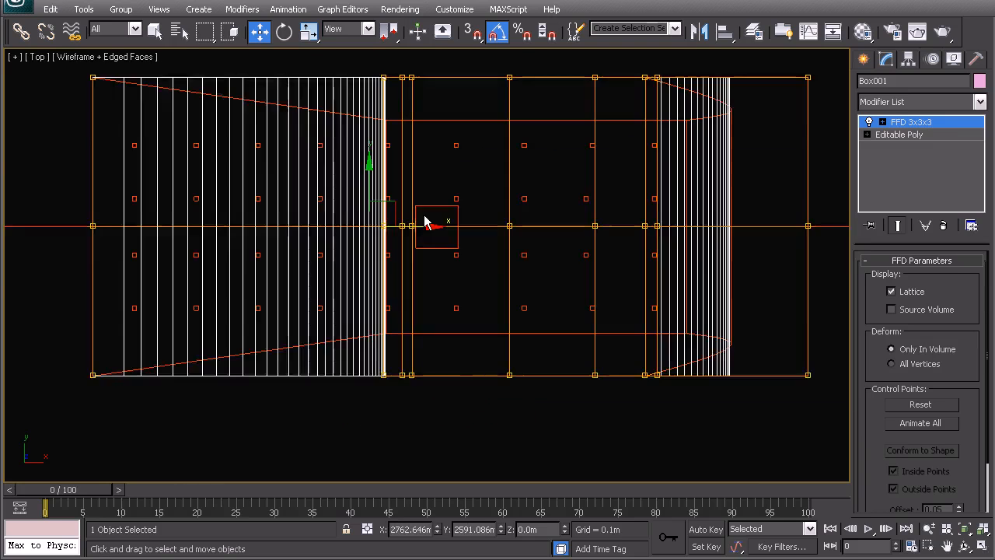
pyautogui.moveTo(493, 236); pyautogui.dragTo(459, 239, button='middle')
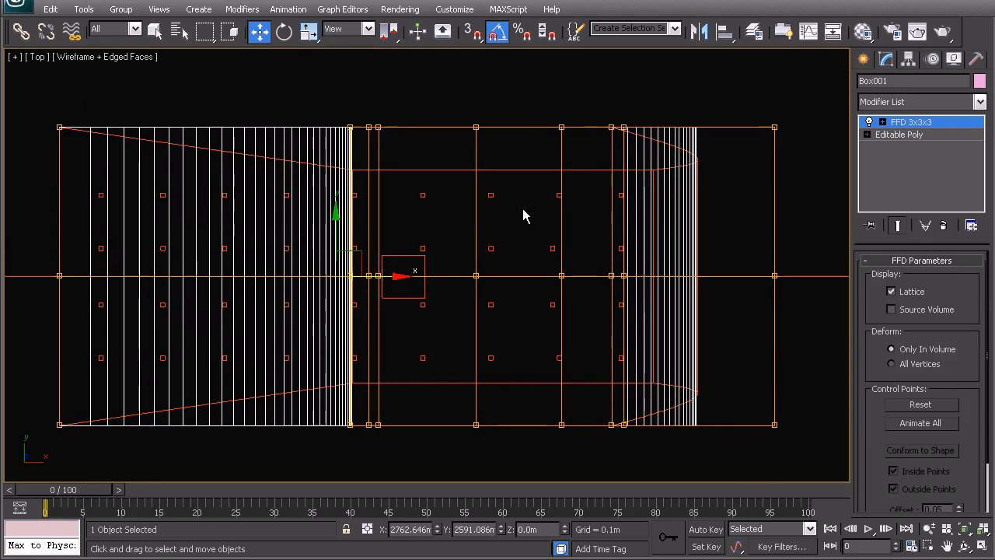
pyautogui.rightClick(342, 206)
pyautogui.scroll(-5, 389, 226)
pyautogui.scroll(-8, 409, 261)
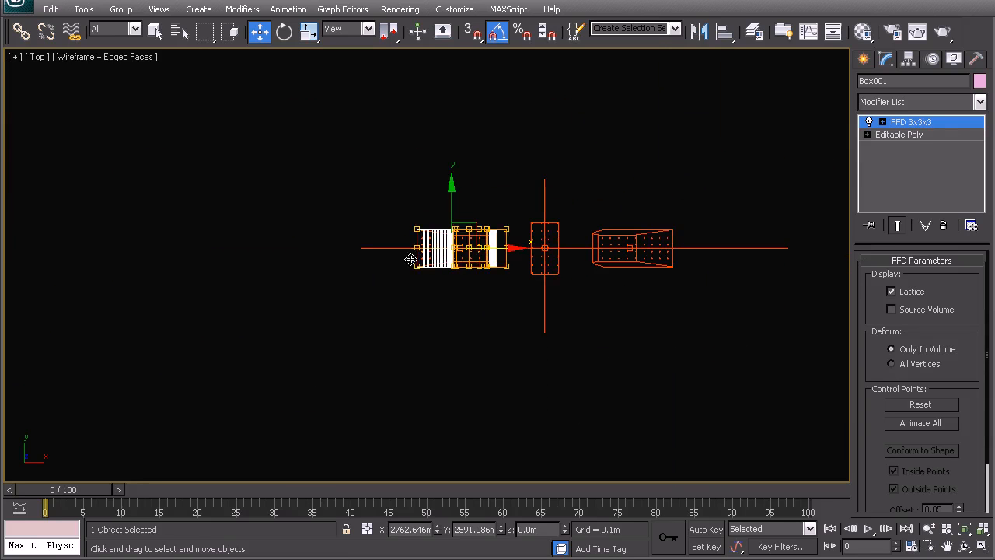
pyautogui.scroll(6, 525, 291)
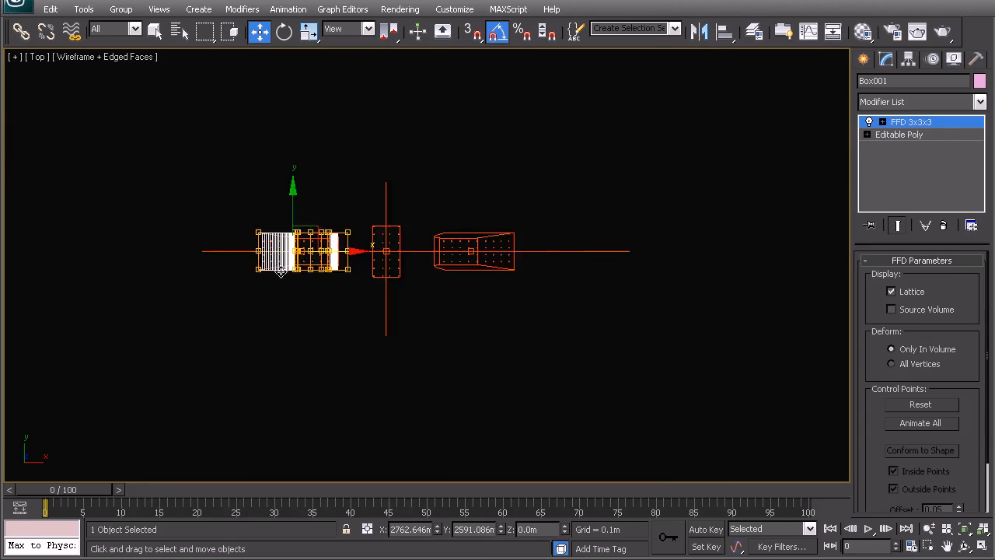
pyautogui.rightClick(532, 234)
pyautogui.click(497, 207)
pyautogui.scroll(3, 491, 233)
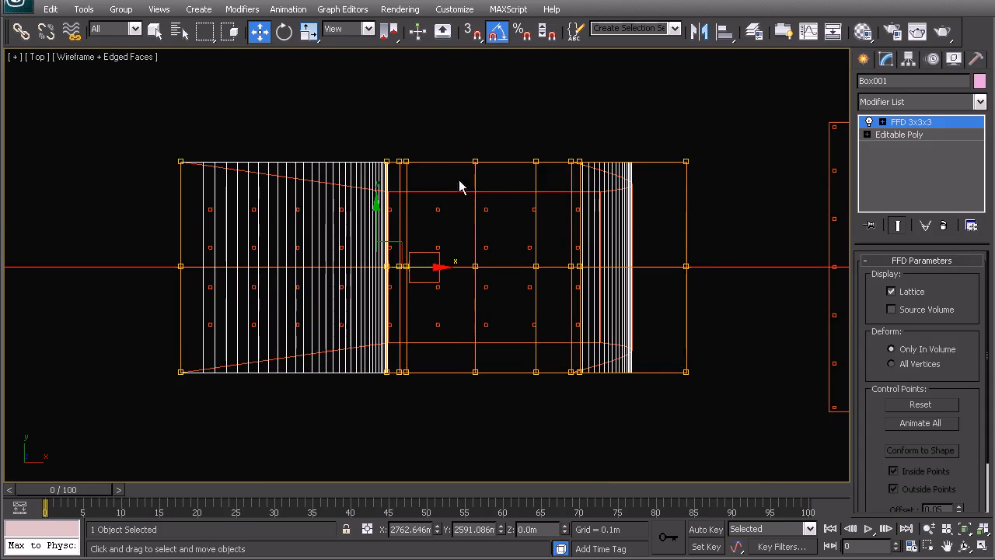
# Add a Taper modifier above the FFD and set its amount to -0.09 while viewing the tower in perspective.
pyautogui.click(909, 104)
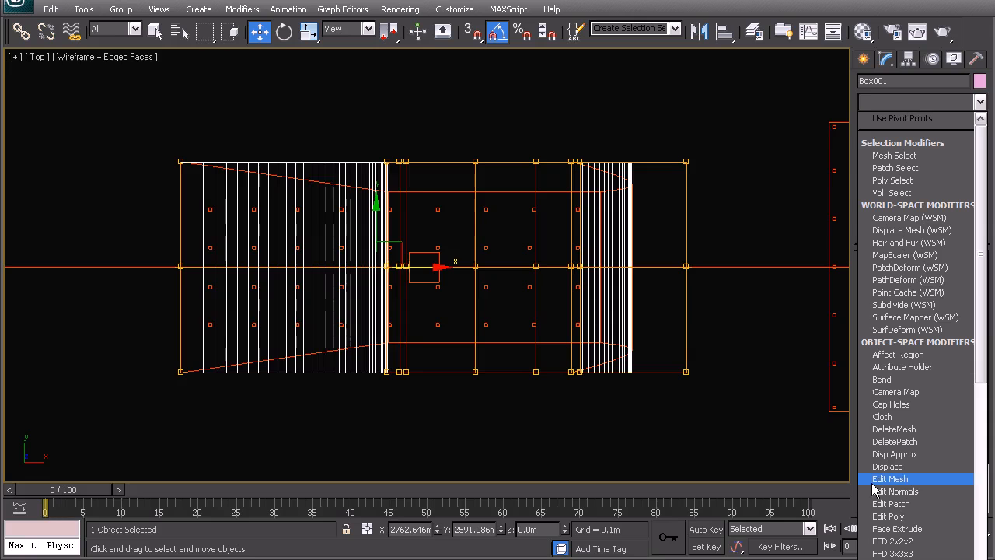
pyautogui.press('t')
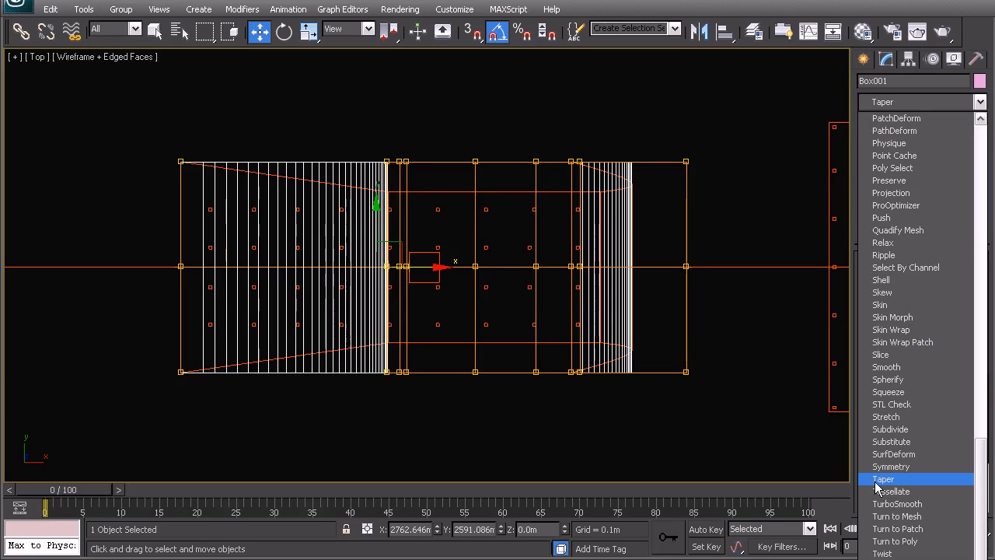
pyautogui.click(882, 480)
pyautogui.moveTo(653, 329); pyautogui.dragTo(654, 362, button='middle')
pyautogui.press('p')
pyautogui.press('z')
pyautogui.keyDown('alt'); pyautogui.moveTo(549, 266); pyautogui.dragTo(505, 213, button='middle'); pyautogui.keyUp('alt')
pyautogui.scroll(-4, 587, 236)
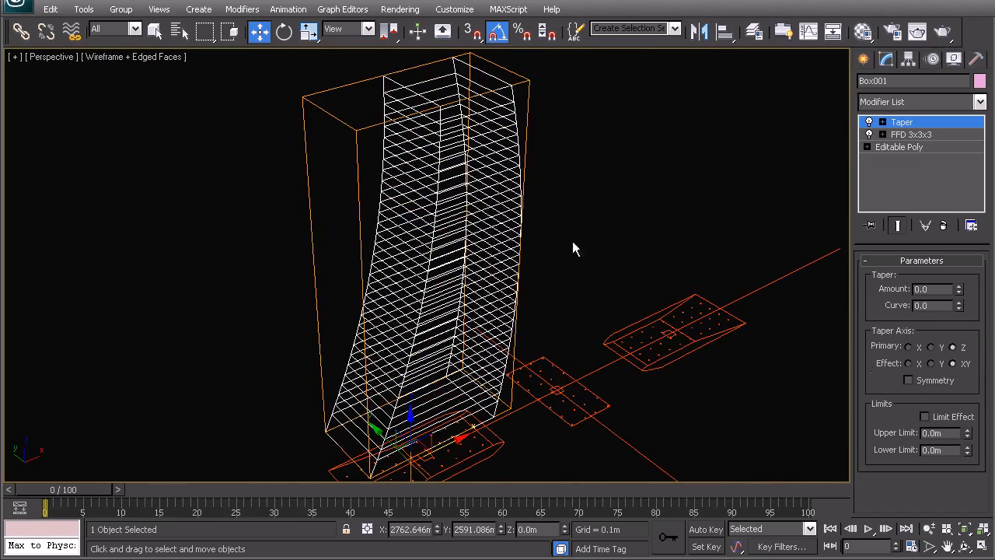
pyautogui.moveTo(960, 291)
pyautogui.mouseDown()
pyautogui.moveTo(962, 303)
pyautogui.moveTo(963, 292)
pyautogui.mouseUp()
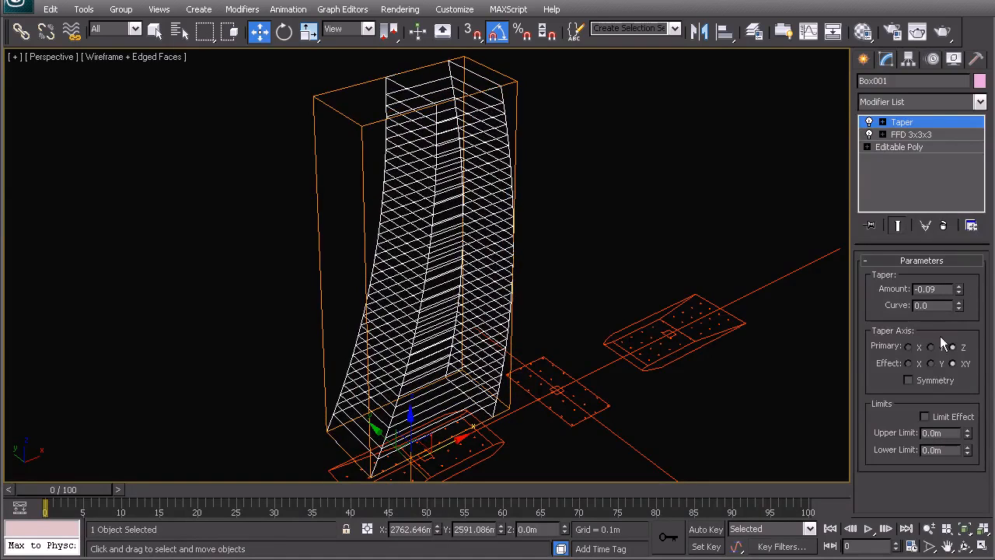
pyautogui.moveTo(555, 299); pyautogui.dragTo(552, 283, button='middle')
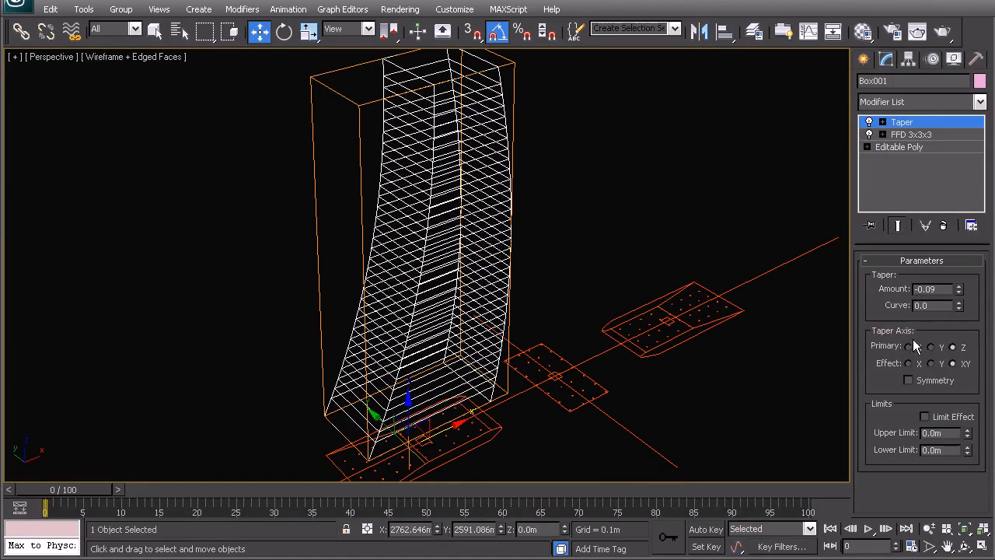
# Limit the taper to the Y effect with Z as primary axis, and set its amount to -0.14.
pyautogui.click(931, 347)
pyautogui.click(909, 348)
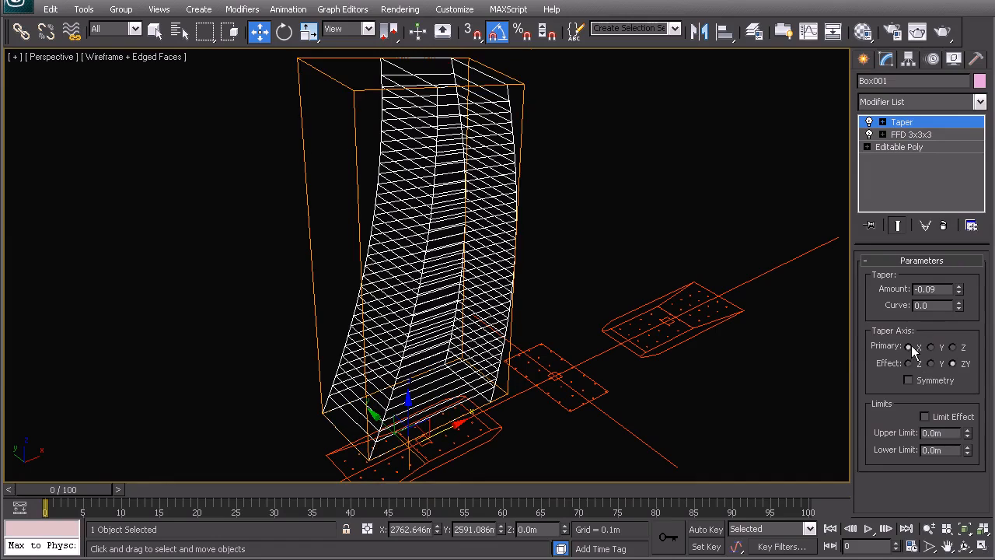
pyautogui.click(931, 363)
pyautogui.click(953, 347)
pyautogui.moveTo(959, 289); pyautogui.dragTo(936, 295)
# Refine the taper amount to -0.25 in the top view so the tower's top edges meet the plan's inner outline.
pyautogui.press('t')
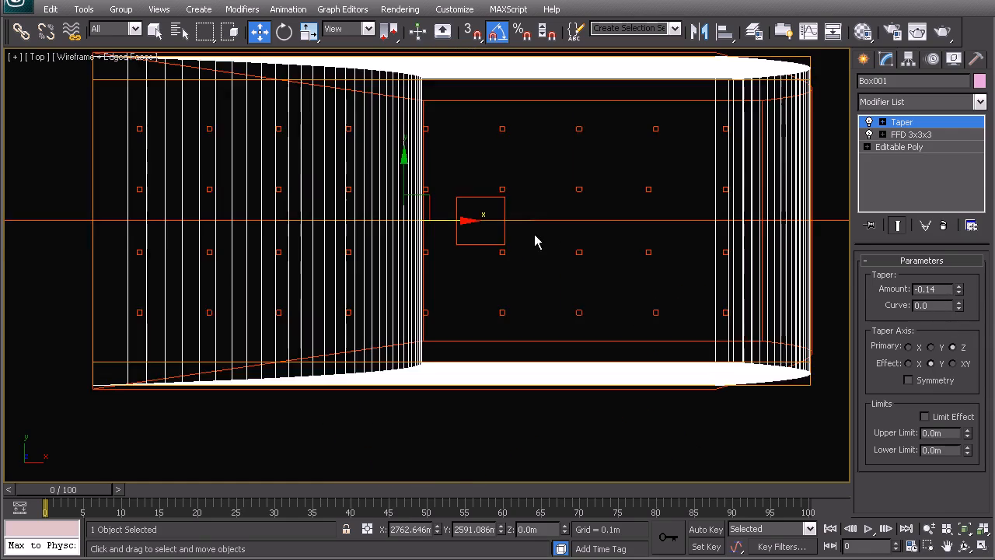
pyautogui.click(960, 286)
pyautogui.moveTo(960, 292); pyautogui.dragTo(955, 295)
pyautogui.scroll(6, 441, 360)
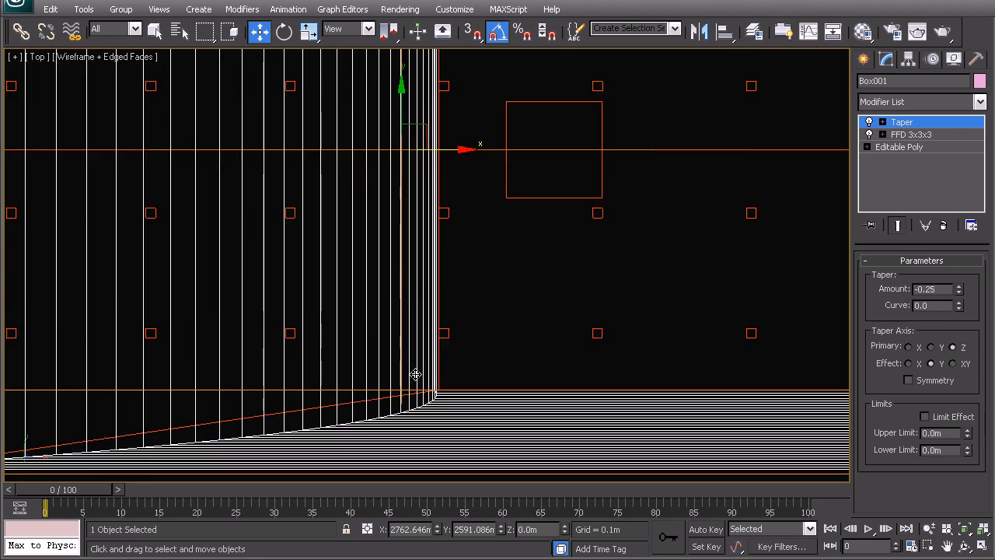
pyautogui.click(959, 293)
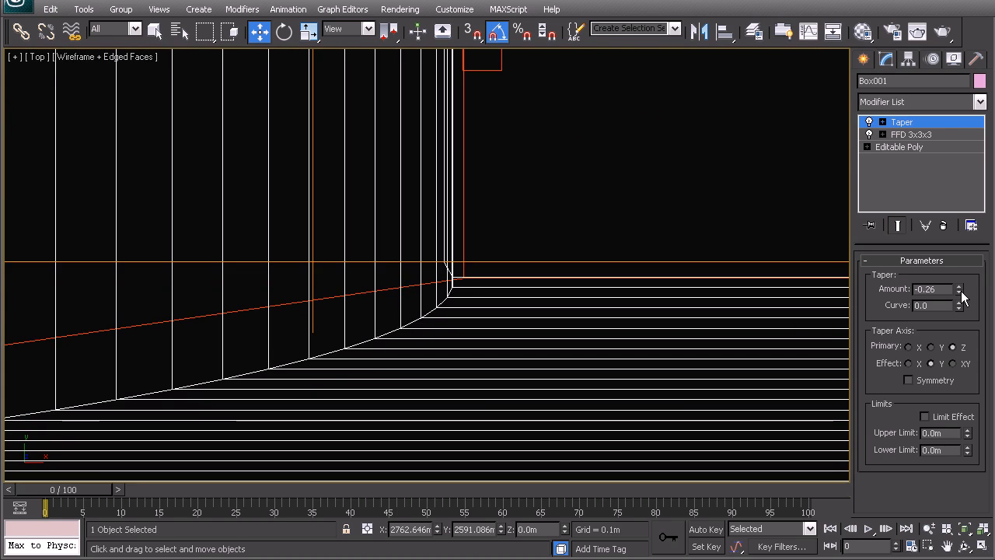
pyautogui.click(960, 286)
pyautogui.scroll(-5, 529, 211)
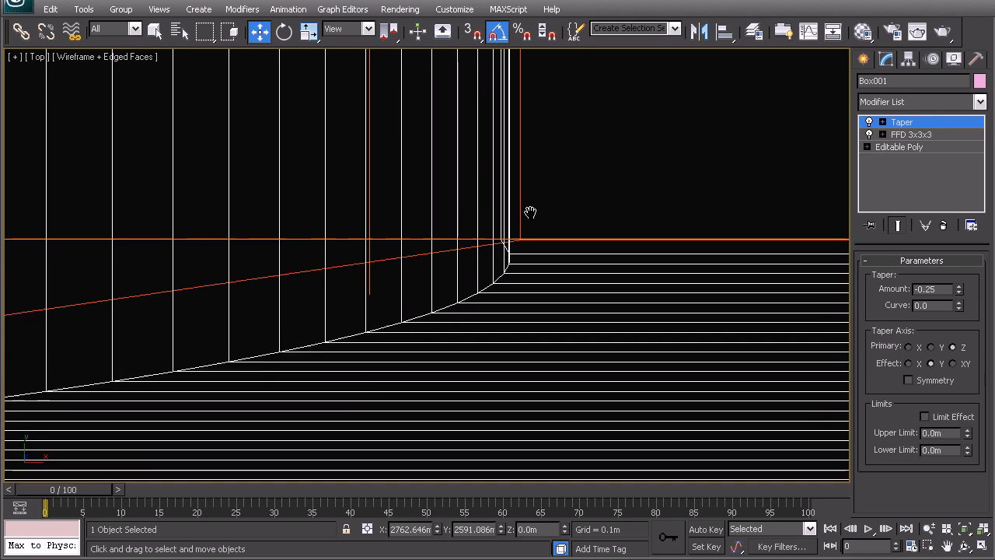
pyautogui.moveTo(376, 282); pyautogui.dragTo(535, 289, button='middle')
pyautogui.scroll(-2, 513, 289)
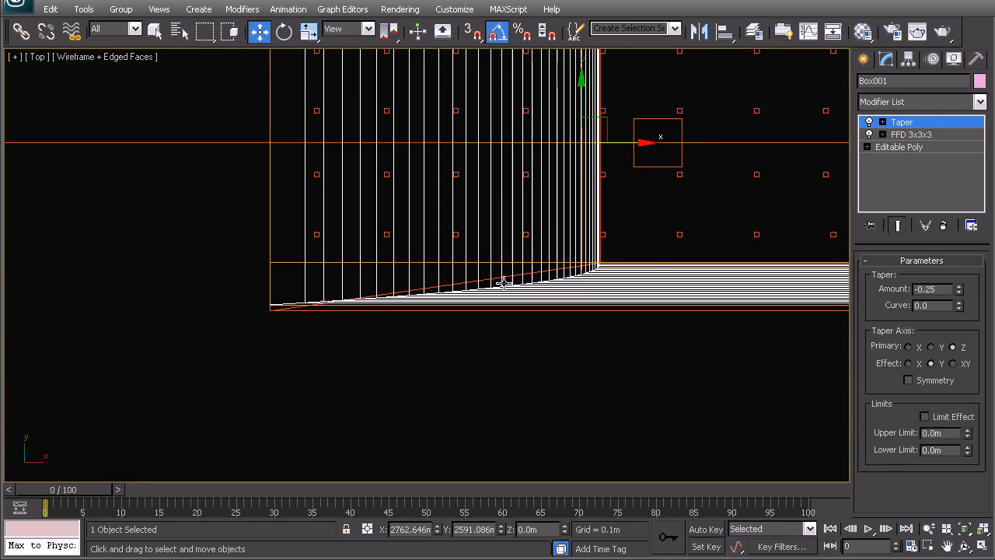
# Examine the tapered tower's corners and curved end from above against the reference plan outline.
pyautogui.moveTo(514, 216); pyautogui.dragTo(499, 346, button='middle')
pyautogui.moveTo(531, 225); pyautogui.dragTo(460, 240, button='middle')
pyautogui.moveTo(723, 266); pyautogui.dragTo(590, 218, button='middle')
pyautogui.moveTo(527, 231); pyautogui.dragTo(540, 258, button='middle')
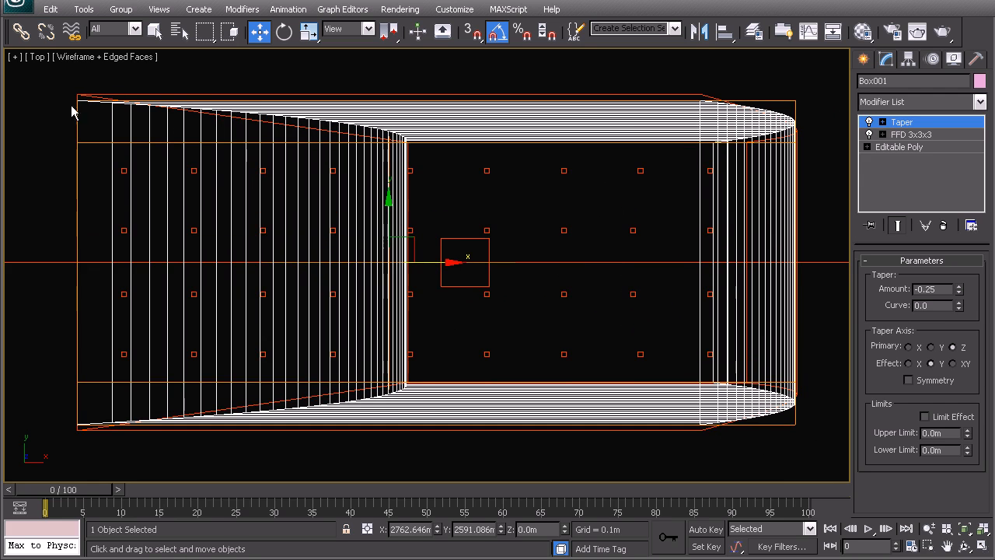
pyautogui.moveTo(591, 173); pyautogui.dragTo(563, 165, button='middle')
pyautogui.moveTo(525, 207); pyautogui.dragTo(557, 227, button='middle')
pyautogui.moveTo(510, 268); pyautogui.dragTo(520, 229, button='middle')
pyautogui.moveTo(426, 221); pyautogui.dragTo(438, 208, button='middle')
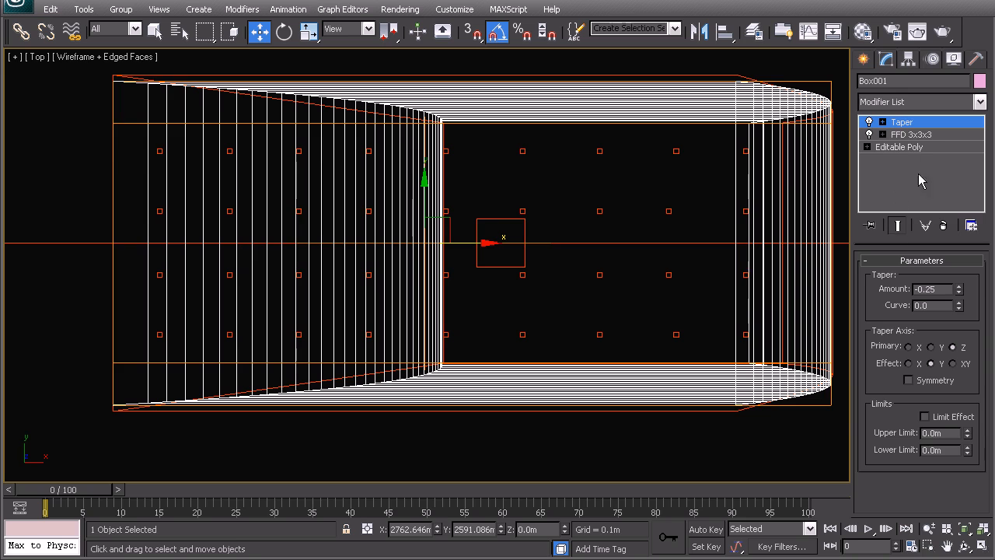
pyautogui.moveTo(540, 307); pyautogui.dragTo(485, 298, button='middle')
# Scale the tower along Y to about 102.8 percent in the top view to match the plan's outer outline.
pyautogui.press('p')
pyautogui.press('z')
pyautogui.press('t')
pyautogui.press('r')
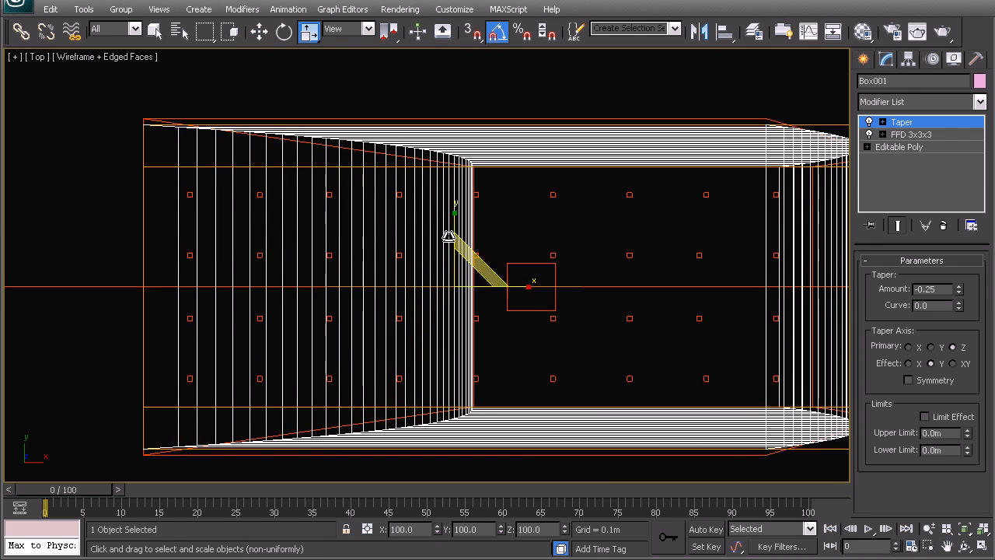
pyautogui.moveTo(455, 210); pyautogui.dragTo(452, 207)
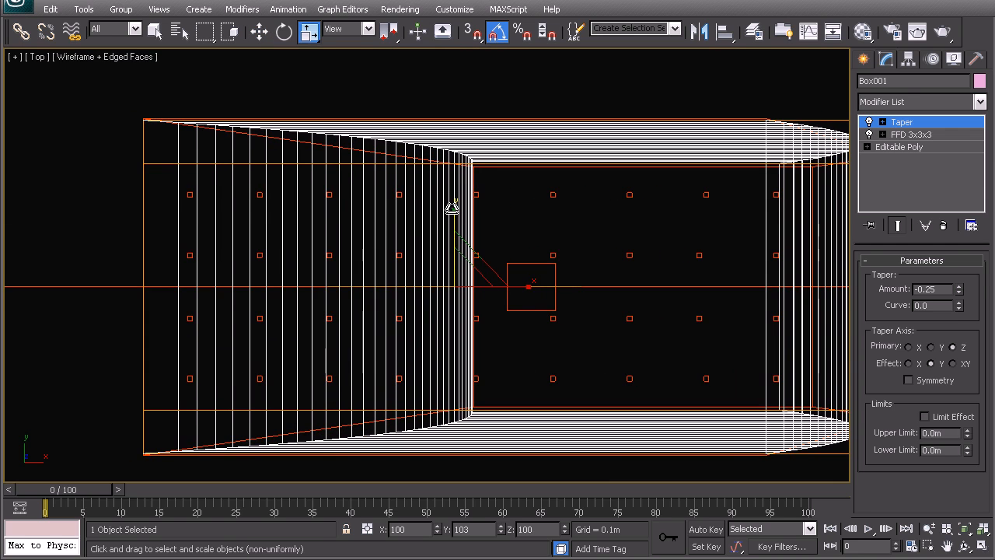
pyautogui.moveTo(452, 208); pyautogui.dragTo(450, 209)
# Add an Edit Poly modifier above the Taper and select the vertices along the tower's positive-Y long side.
pyautogui.click(906, 104)
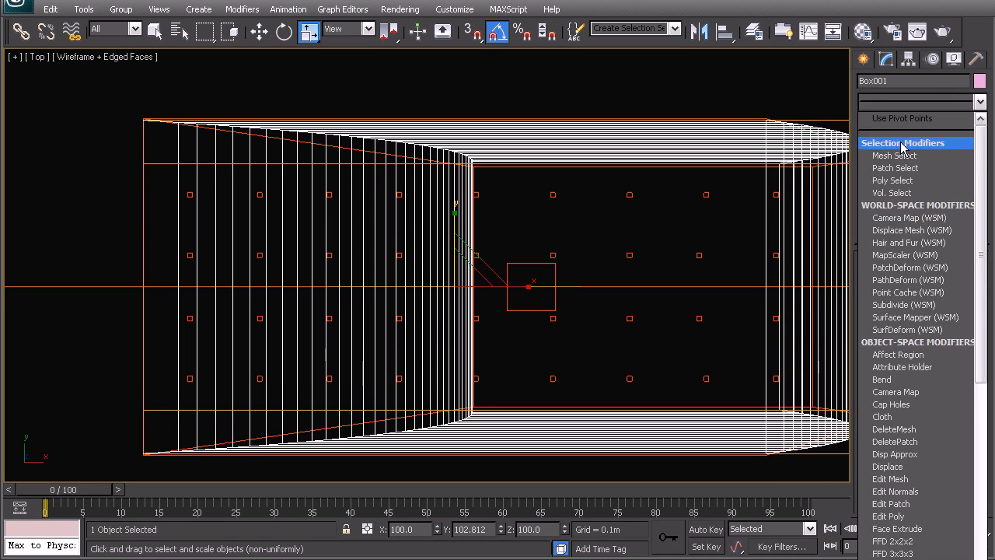
pyautogui.press('e')
pyautogui.click(885, 157)
pyautogui.moveTo(675, 283); pyautogui.dragTo(636, 288, button='middle')
pyautogui.scroll(-2, 610, 300)
pyautogui.moveTo(762, 222); pyautogui.dragTo(762, 222)
pyautogui.moveTo(332, 213); pyautogui.dragTo(409, 271, button='middle')
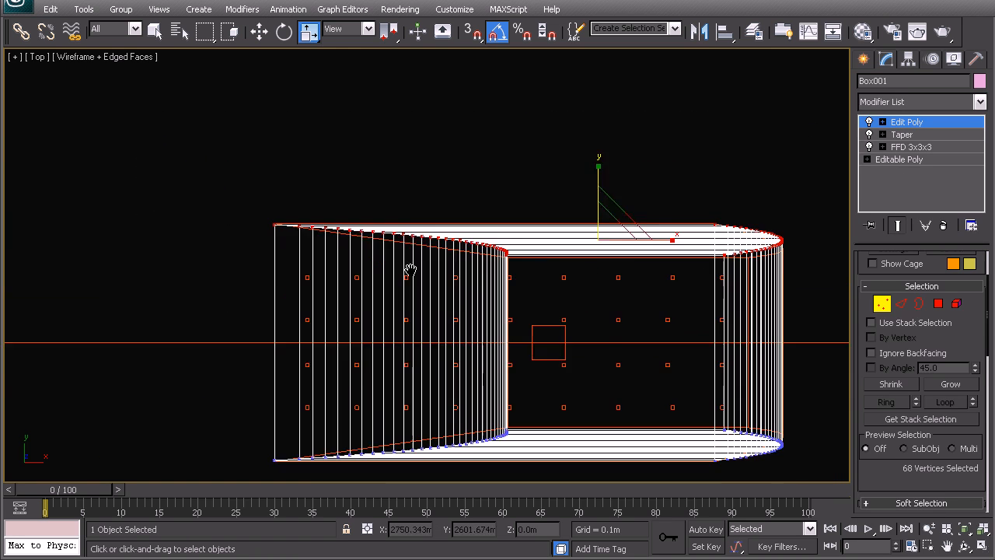
# Move the selected positive-Y side vertices to about Y 2606.318 m so the base corner meets the plan outline.
pyautogui.scroll(4, 375, 260)
pyautogui.press('w')
pyautogui.moveTo(250, 241); pyautogui.dragTo(469, 264, button='middle')
pyautogui.scroll(4, 396, 247)
pyautogui.moveTo(359, 258); pyautogui.dragTo(383, 299, button='middle')
pyautogui.scroll(2, 381, 297)
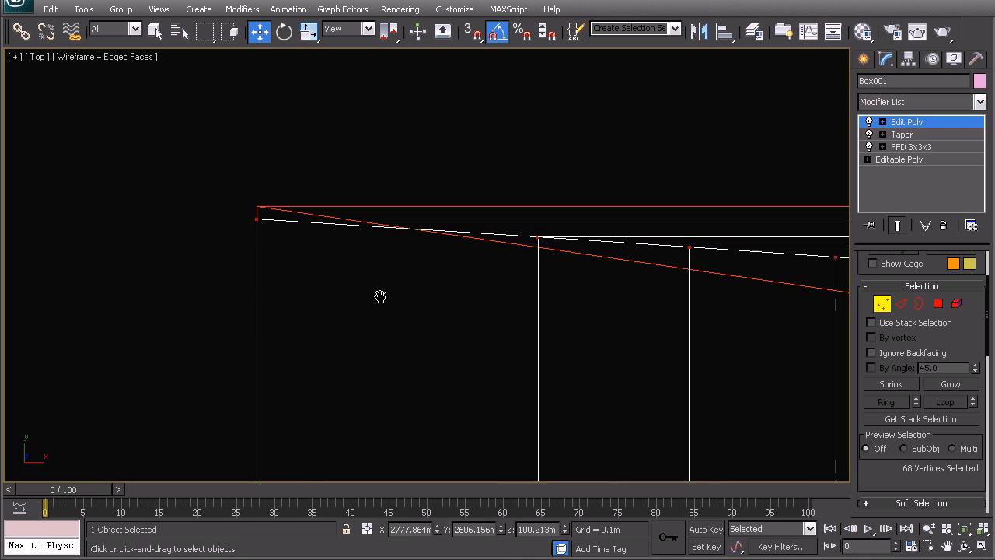
pyautogui.moveTo(500, 527); pyautogui.dragTo(492, 512)
pyautogui.moveTo(283, 270); pyautogui.dragTo(336, 277, button='middle')
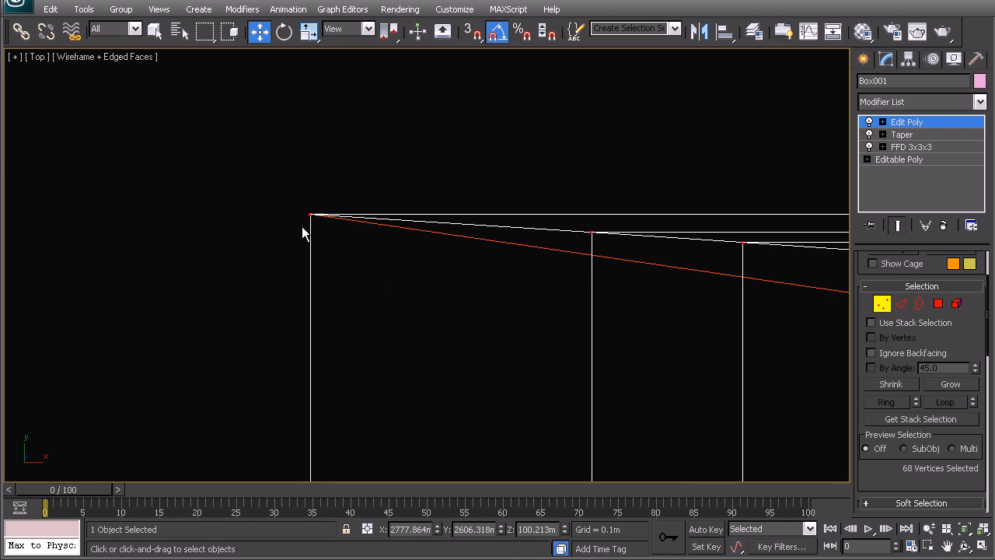
# Select the vertices along the negative-Y long side and move them to about Y 2575.852 m to meet the plan corner.
pyautogui.scroll(-8, 427, 262)
pyautogui.moveTo(476, 371); pyautogui.dragTo(551, 131, button='middle')
pyautogui.moveTo(703, 227); pyautogui.dragTo(433, 237, button='middle')
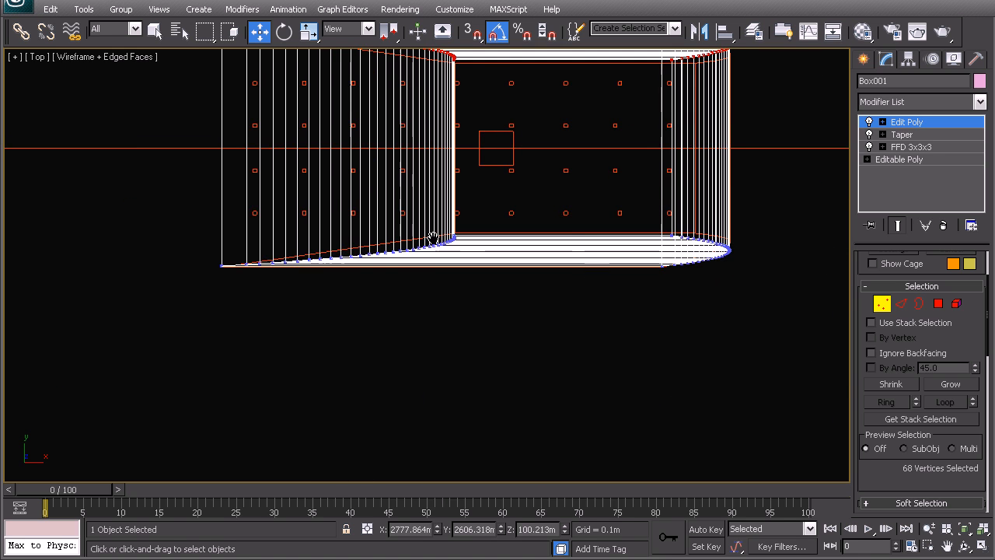
pyautogui.moveTo(449, 236); pyautogui.dragTo(204, 176)
pyautogui.scroll(5, 179, 231)
pyautogui.moveTo(182, 243); pyautogui.dragTo(503, 252, button='middle')
pyautogui.moveTo(149, 263); pyautogui.dragTo(485, 299, button='middle')
pyautogui.scroll(3, 490, 302)
pyautogui.moveTo(588, 324); pyautogui.dragTo(492, 256, button='middle')
pyautogui.scroll(3, 492, 256)
pyautogui.moveTo(501, 531); pyautogui.dragTo(508, 545)
pyautogui.moveTo(600, 396); pyautogui.dragTo(444, 396, button='middle')
pyautogui.scroll(-4, 474, 362)
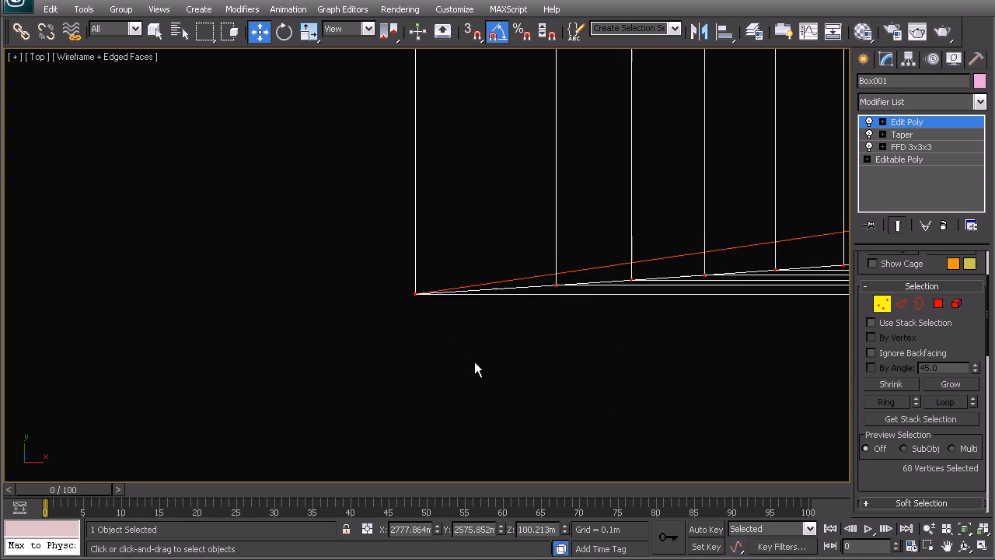
# Leave vertex editing and display the tower in perspective with smooth shading and edged faces.
pyautogui.press('p')
pyautogui.scroll(-5, 480, 364)
pyautogui.keyDown('alt'); pyautogui.moveTo(480, 364); pyautogui.dragTo(544, 273, button='middle'); pyautogui.keyUp('alt')
pyautogui.moveTo(512, 214); pyautogui.dragTo(531, 317, button='middle')
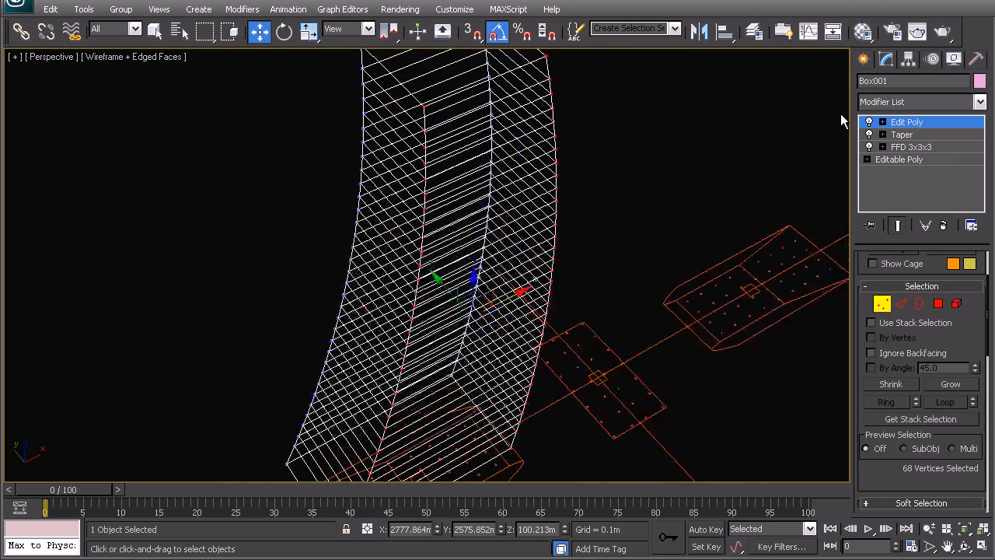
pyautogui.rightClick(336, 222)
pyautogui.click(295, 203)
pyautogui.keyDown('alt'); pyautogui.moveTo(440, 212); pyautogui.dragTo(447, 225, button='middle'); pyautogui.keyUp('alt')
pyautogui.scroll(-4, 447, 225)
pyautogui.keyDown('alt'); pyautogui.moveTo(439, 268); pyautogui.dragTo(469, 266, button='middle'); pyautogui.keyUp('alt')
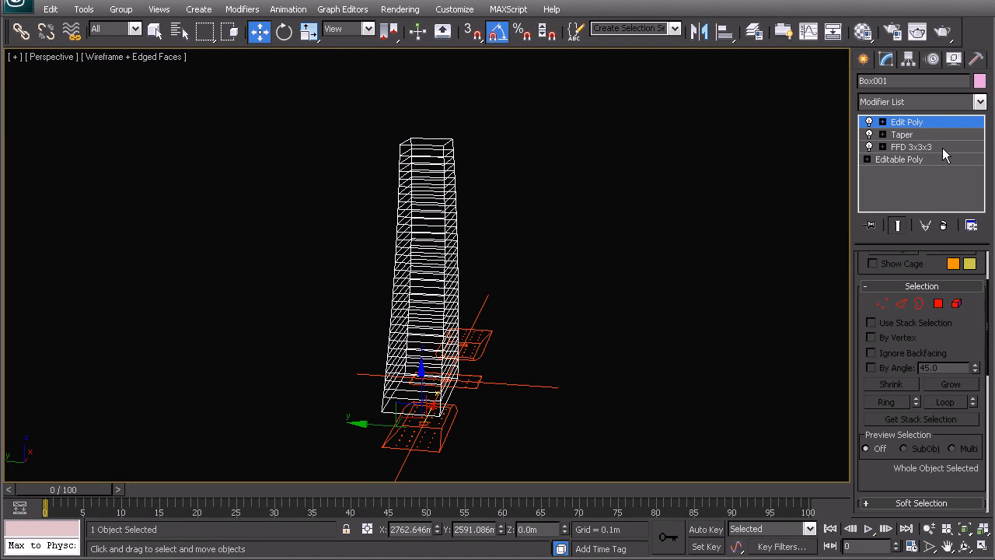
pyautogui.keyDown('alt'); pyautogui.moveTo(348, 237); pyautogui.dragTo(433, 239, button='middle'); pyautogui.keyUp('alt')
pyautogui.scroll(6, 440, 269)
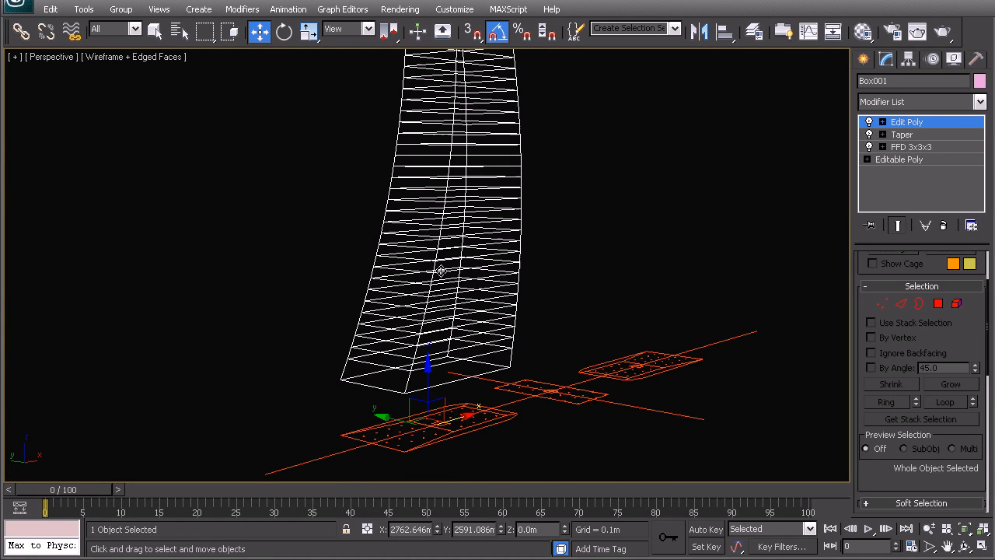
pyautogui.moveTo(466, 298)
pyautogui.keyDown('alt'); pyautogui.mouseDown(button='middle')
pyautogui.moveTo(462, 289)
pyautogui.moveTo(464, 391)
pyautogui.moveTo(462, 334)
pyautogui.mouseUp(button='middle'); pyautogui.keyUp('alt')
pyautogui.press('F3')
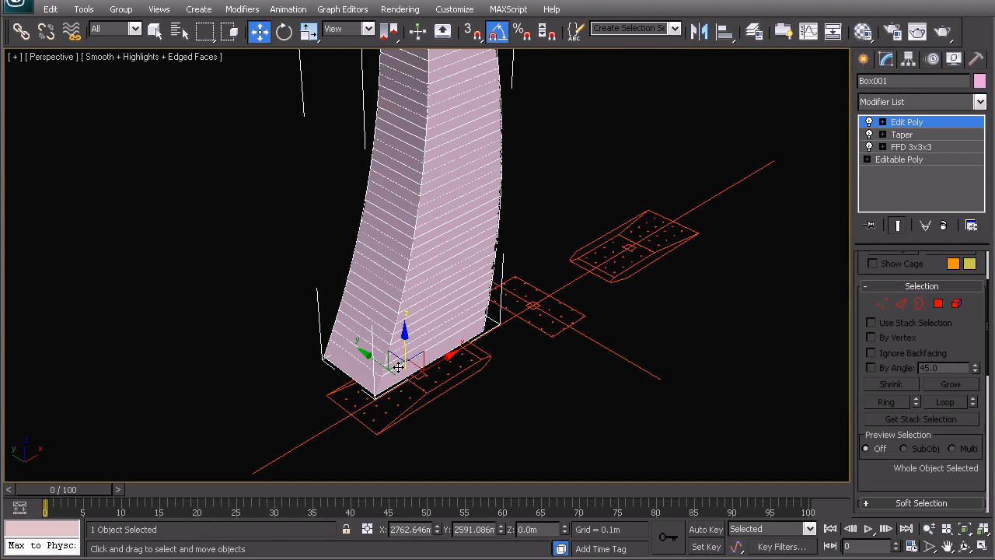
# Try limiting the taper effect with upper and lower limits of 3.14 m.
pyautogui.click(902, 134)
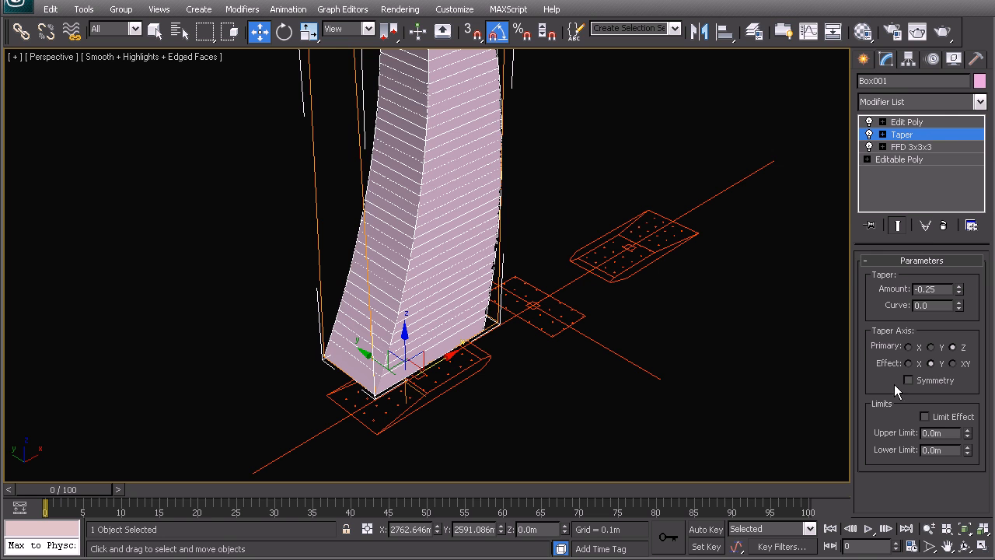
pyautogui.click(925, 417)
pyautogui.moveTo(971, 456); pyautogui.dragTo(971, 366)
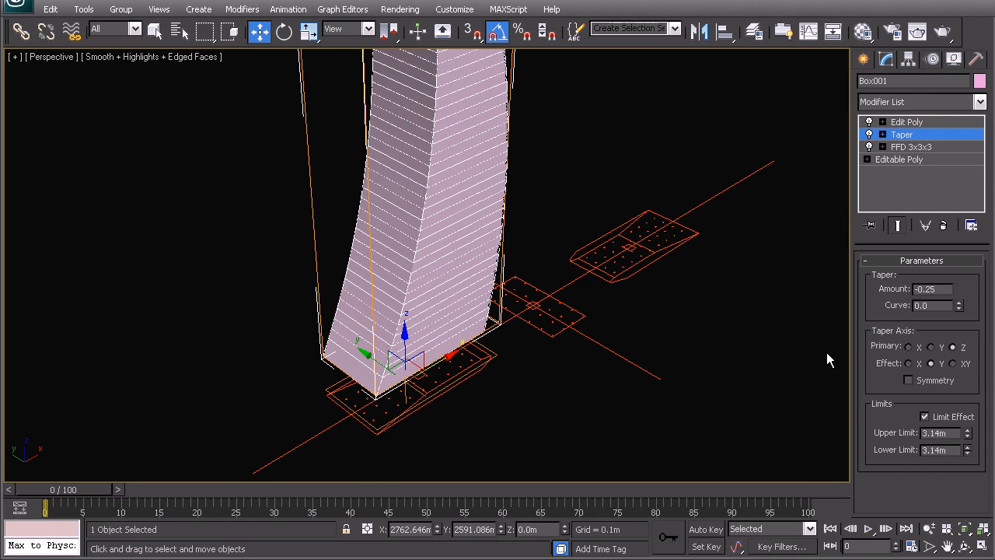
pyautogui.click(939, 424)
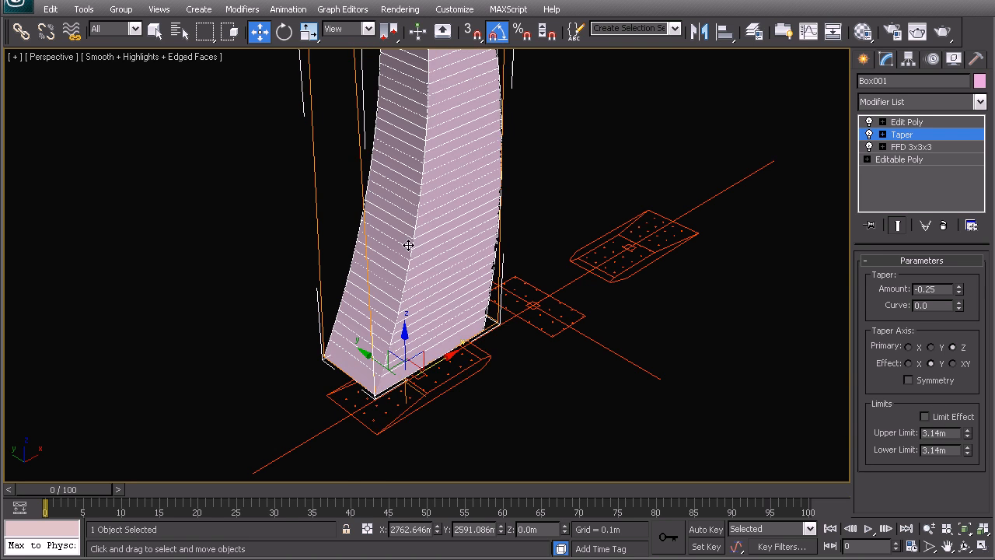
# Examine the shaded tower from several sides in perspective, then deselect it and look at the middle plan rectangle.
pyautogui.moveTo(642, 138); pyautogui.dragTo(655, 177, button='middle')
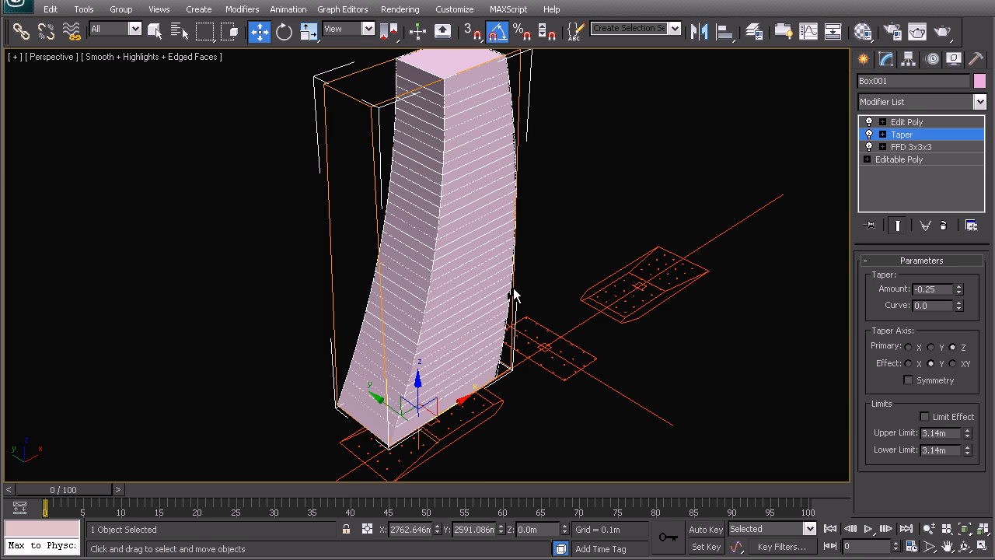
pyautogui.keyDown('alt'); pyautogui.moveTo(513, 294); pyautogui.dragTo(591, 233, button='middle'); pyautogui.keyUp('alt')
pyautogui.click(604, 221)
pyautogui.moveTo(519, 237); pyautogui.dragTo(421, 246, button='middle')
pyautogui.click(414, 251)
pyautogui.moveTo(509, 311); pyautogui.dragTo(437, 281, button='middle')
pyautogui.keyDown('alt'); pyautogui.moveTo(389, 317); pyautogui.dragTo(465, 321, button='middle'); pyautogui.keyUp('alt')
pyautogui.click(472, 322)
pyautogui.moveTo(434, 374); pyautogui.dragTo(478, 326, button='middle')
pyautogui.scroll(4, 476, 330)
pyautogui.moveTo(417, 397); pyautogui.dragTo(429, 264, button='middle')
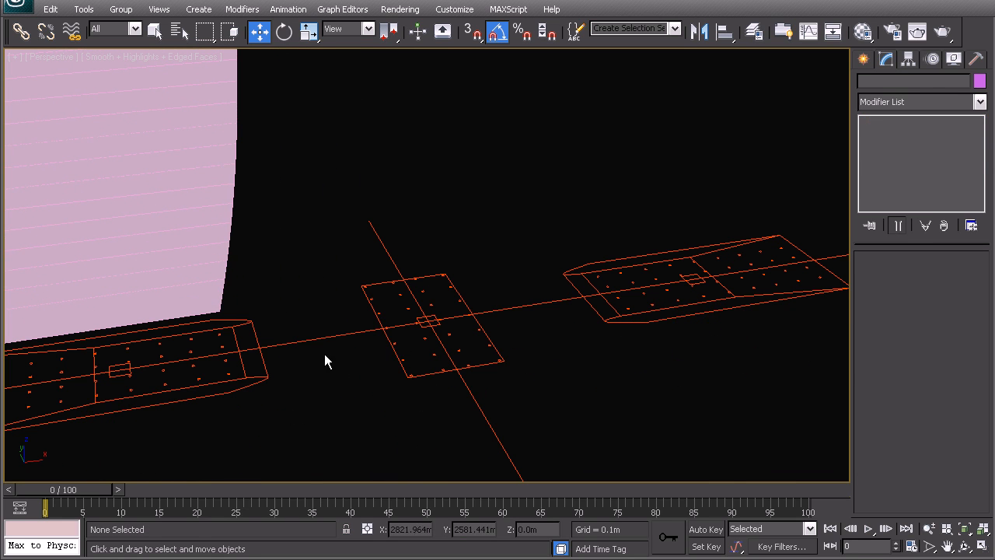
pyautogui.moveTo(433, 350); pyautogui.dragTo(438, 330, button='middle')
# Create a 48 m by 25 m box about 31.9 m high, snapped to the corners of the middle plan rectangle.
pyautogui.press('t')
pyautogui.scroll(-5, 442, 307)
pyautogui.moveTo(444, 293); pyautogui.dragTo(438, 367, button='middle')
pyautogui.scroll(4, 427, 226)
pyautogui.moveTo(353, 135); pyautogui.dragTo(426, 304, button='middle')
pyautogui.scroll(6, 427, 306)
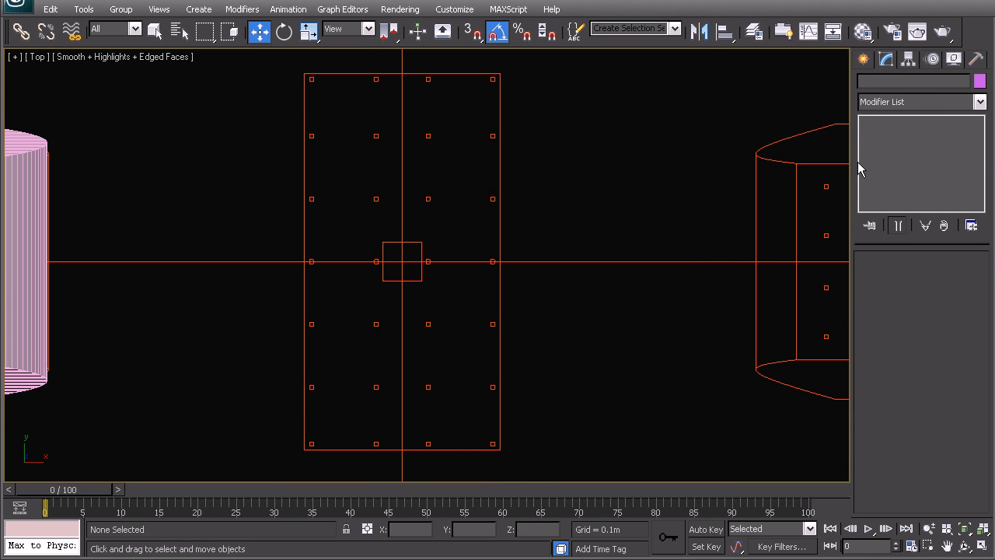
pyautogui.click(867, 61)
pyautogui.click(906, 160)
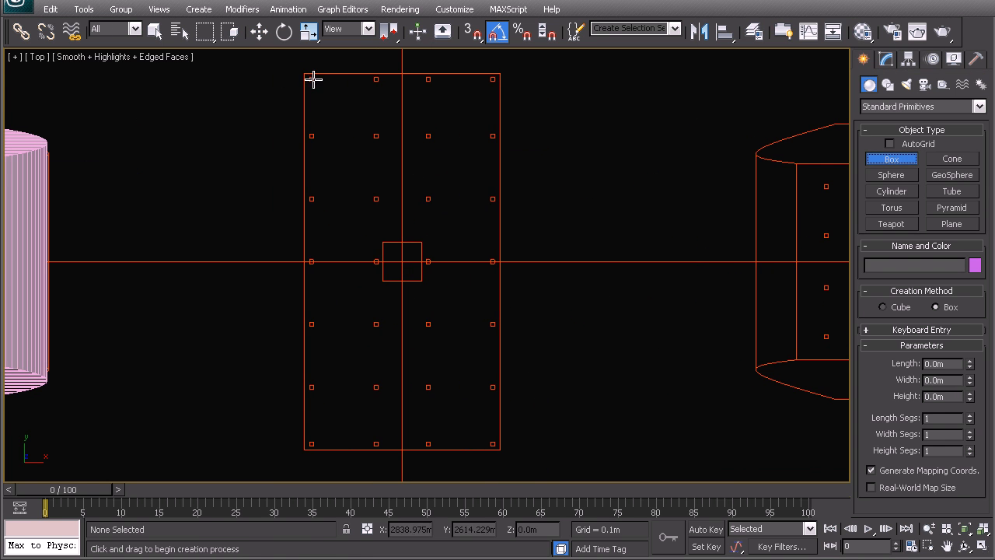
pyautogui.press('s')
pyautogui.moveTo(304, 74); pyautogui.dragTo(497, 449)
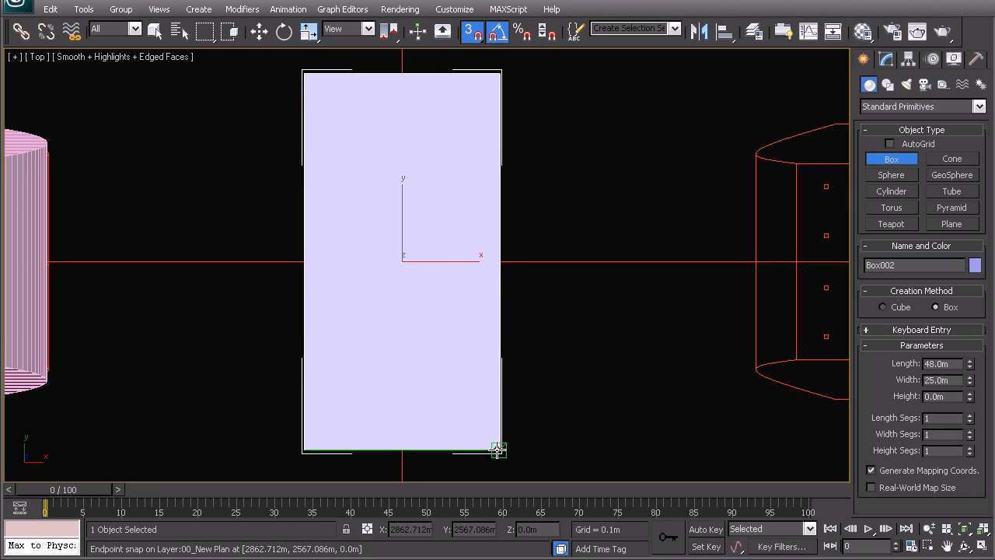
pyautogui.click(440, 199)
# Turn snapping off and convert the new middle box to an editable poly in the front view.
pyautogui.scroll(-3, 438, 282)
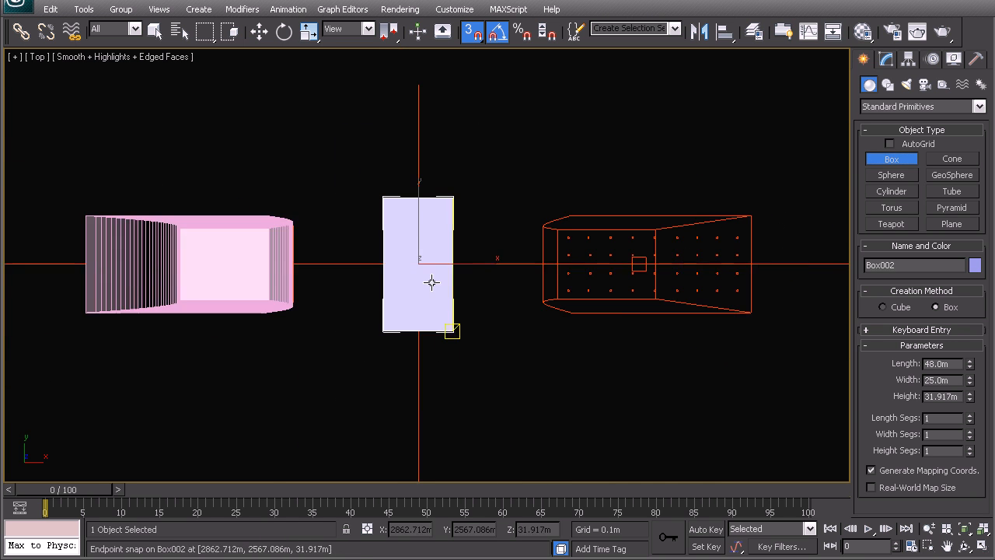
pyautogui.press('p')
pyautogui.press('z')
pyautogui.keyDown('alt'); pyautogui.moveTo(400, 334); pyautogui.dragTo(436, 238, button='middle'); pyautogui.keyUp('alt')
pyautogui.scroll(-5, 433, 261)
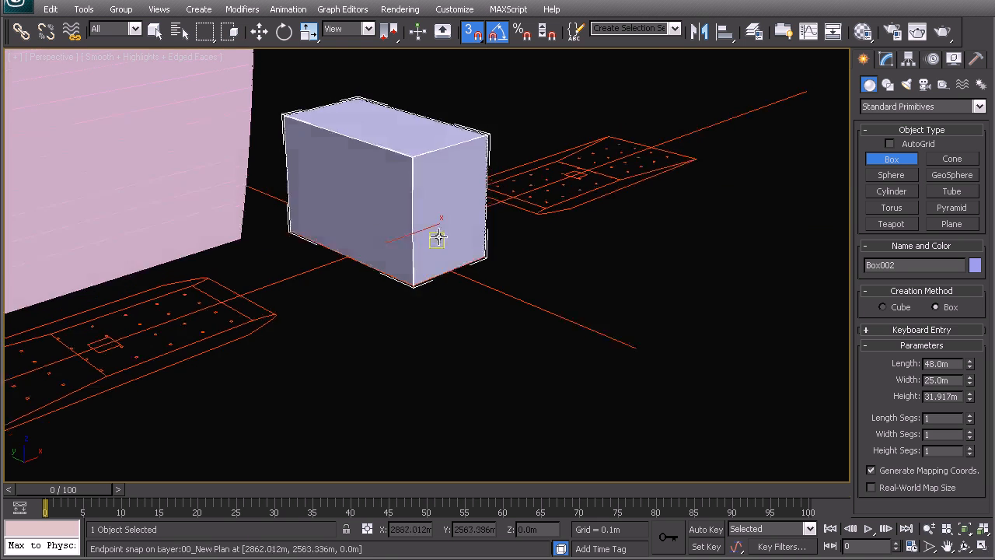
pyautogui.scroll(-4, 432, 243)
pyautogui.press('f')
pyautogui.press('z')
pyautogui.scroll(-6, 466, 249)
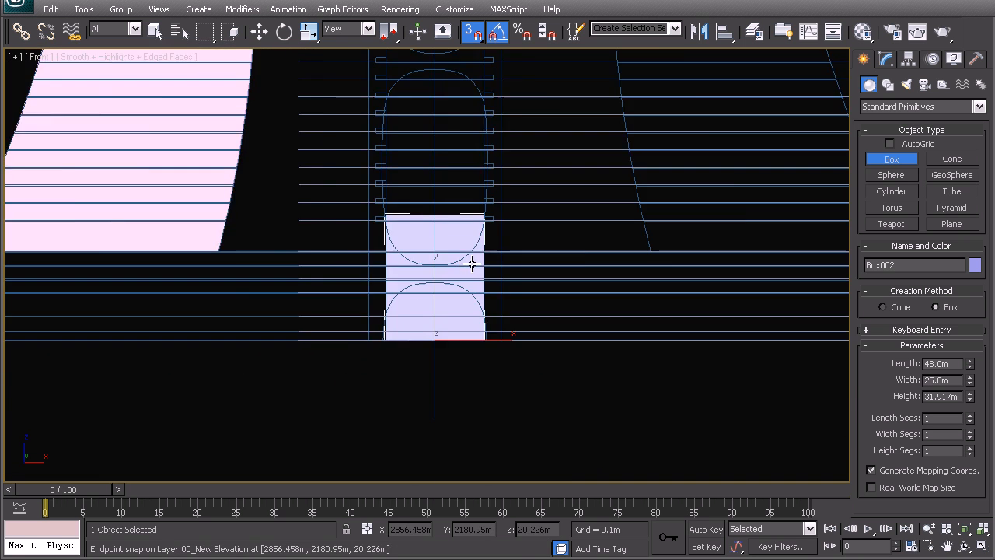
pyautogui.press('s')
pyautogui.moveTo(536, 293); pyautogui.dragTo(522, 333, button='middle')
pyautogui.press('w')
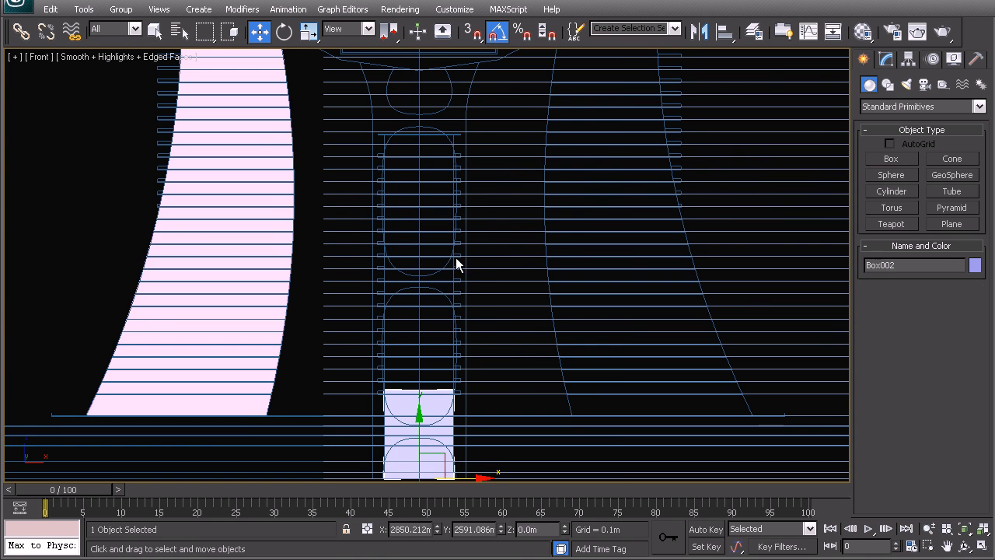
pyautogui.rightClick(492, 343)
pyautogui.moveTo(591, 476)
pyautogui.click(637, 485)
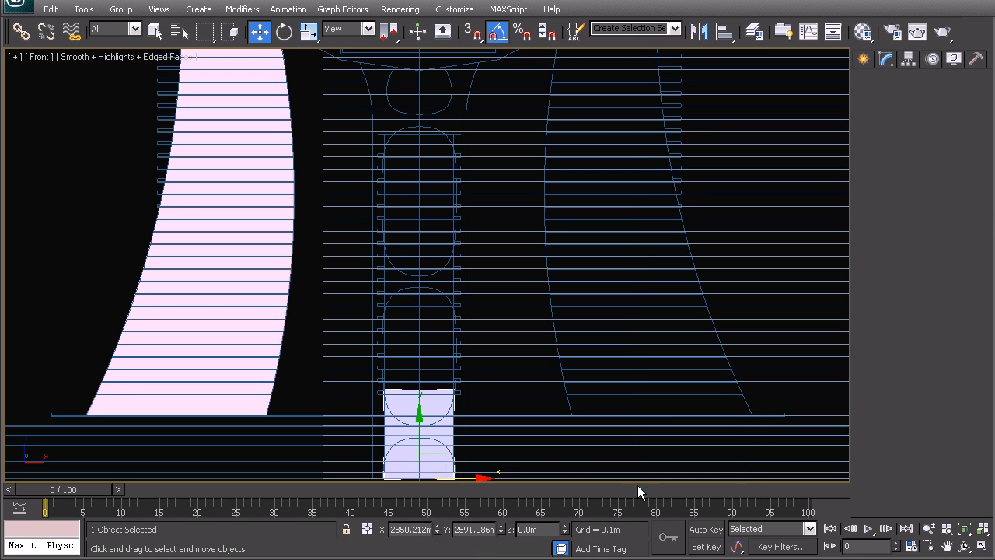
# Raise the middle box's four top vertices to about Z 124.575 m, following the core in the front elevation.
pyautogui.click(882, 277)
pyautogui.moveTo(310, 352); pyautogui.dragTo(501, 426)
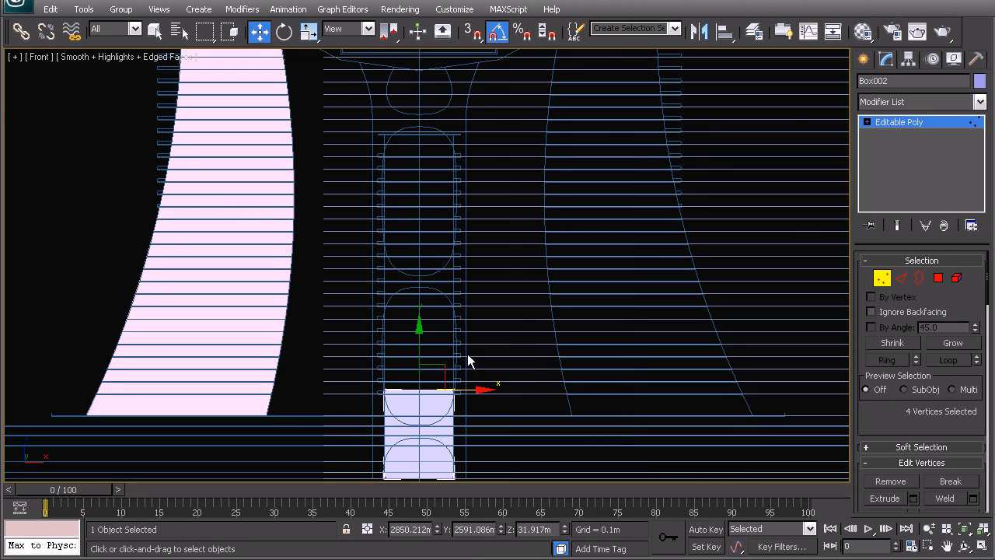
pyautogui.moveTo(415, 341); pyautogui.dragTo(428, 380, button='middle')
pyautogui.moveTo(435, 378); pyautogui.dragTo(472, 128)
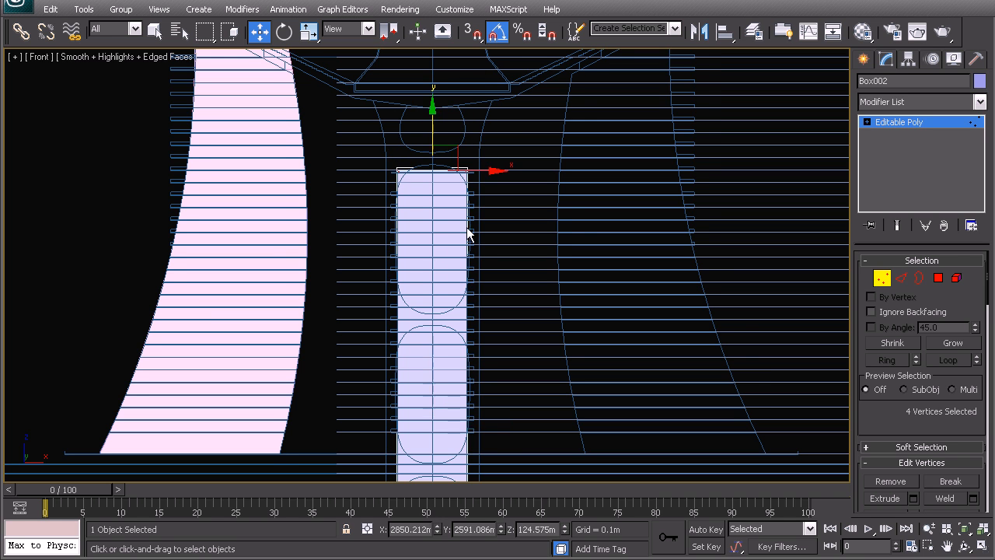
# Set the middle box's four bottom vertices to Z 22.5 m.
pyautogui.moveTo(353, 477); pyautogui.dragTo(356, 331, button='middle')
pyautogui.moveTo(447, 367); pyautogui.dragTo(256, 341, button='middle')
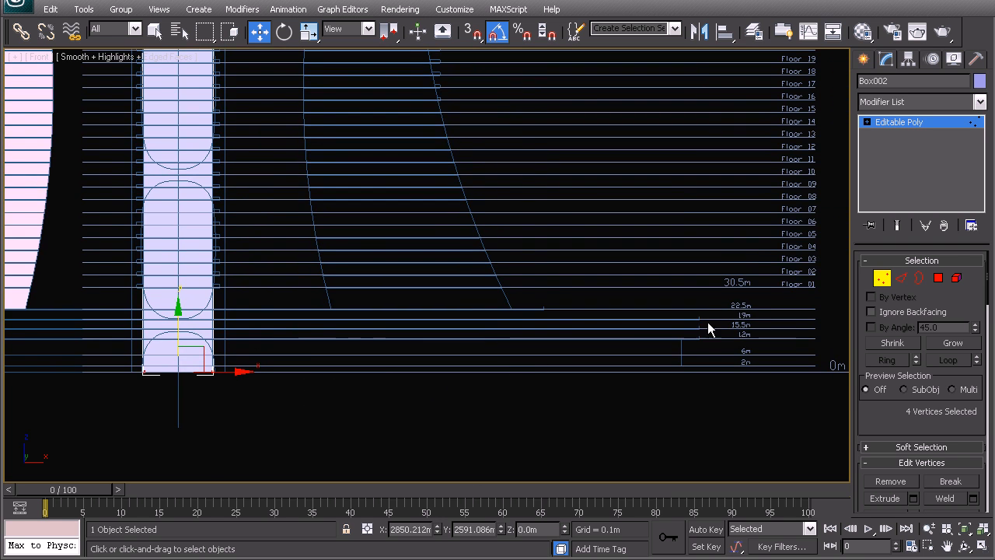
pyautogui.moveTo(318, 395); pyautogui.dragTo(374, 412, button='middle')
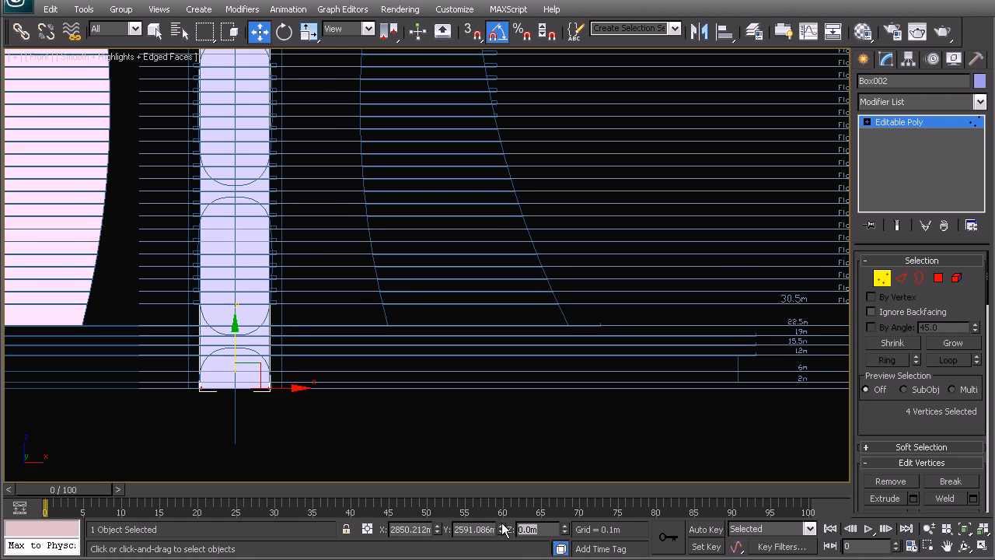
pyautogui.write('5')
pyautogui.press('Return')
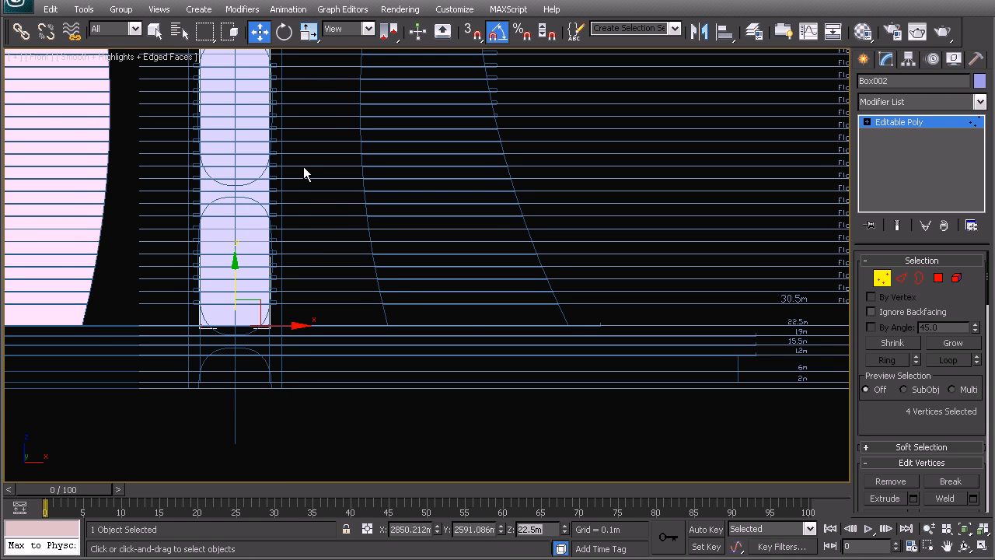
# Lower the middle box's four top vertices to about Z 115.98 m along the front elevation's floor lines, and leave vertex editing.
pyautogui.moveTo(253, 104); pyautogui.dragTo(282, 223, button='middle')
pyautogui.moveTo(450, 226); pyautogui.dragTo(392, 231, button='middle')
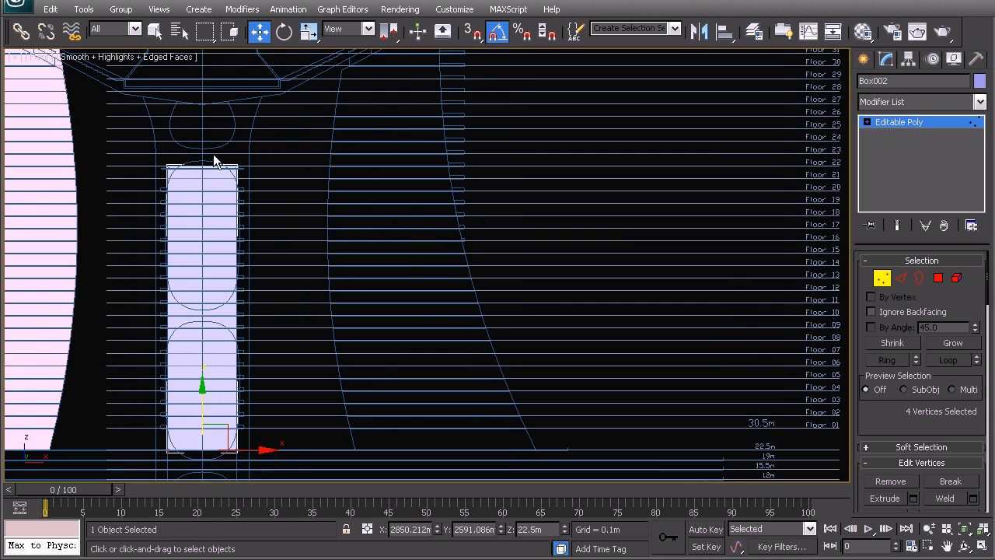
pyautogui.moveTo(309, 226); pyautogui.dragTo(311, 227)
pyautogui.moveTo(223, 201); pyautogui.dragTo(416, 250, button='middle')
pyautogui.scroll(2, 421, 256)
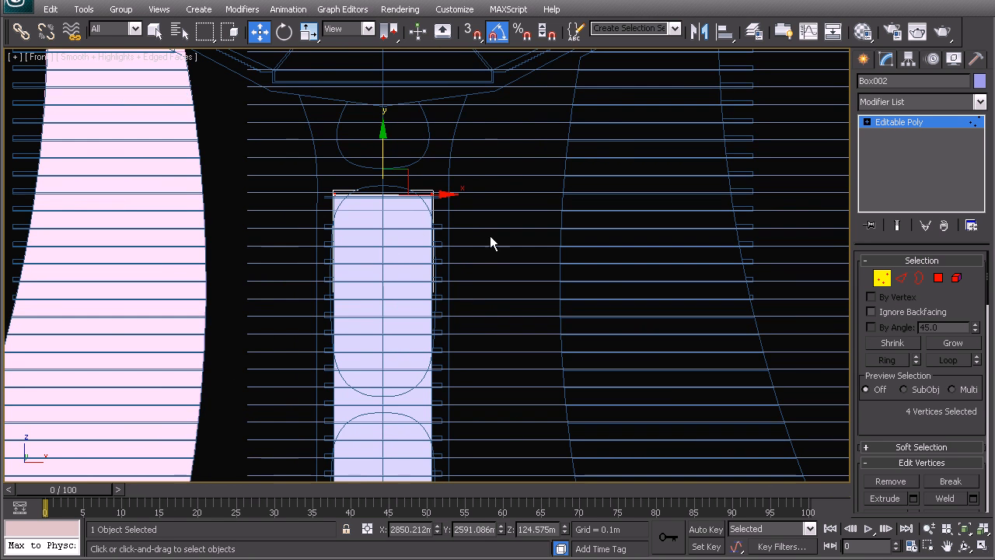
pyautogui.scroll(2, 436, 225)
pyautogui.moveTo(391, 211); pyautogui.dragTo(444, 304, button='middle')
pyautogui.scroll(4, 302, 269)
pyautogui.moveTo(302, 269); pyautogui.dragTo(403, 270, button='middle')
pyautogui.moveTo(500, 122); pyautogui.dragTo(488, 315)
pyautogui.scroll(-5, 481, 311)
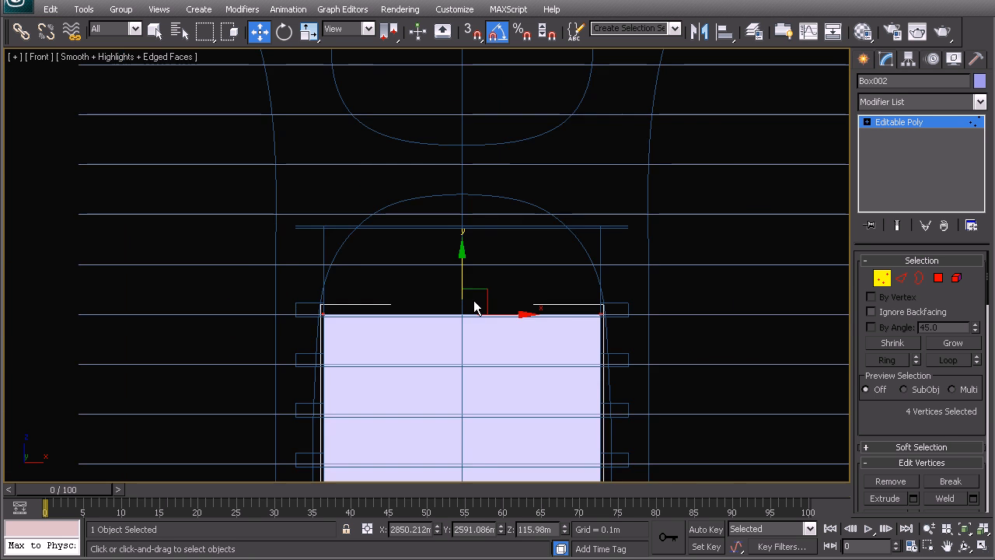
pyautogui.rightClick(460, 279)
pyautogui.click(433, 263)
# Connect the middle box's four vertical edges with one segment and place the new edge loop at Z 30.5 m.
pyautogui.scroll(-3, 434, 276)
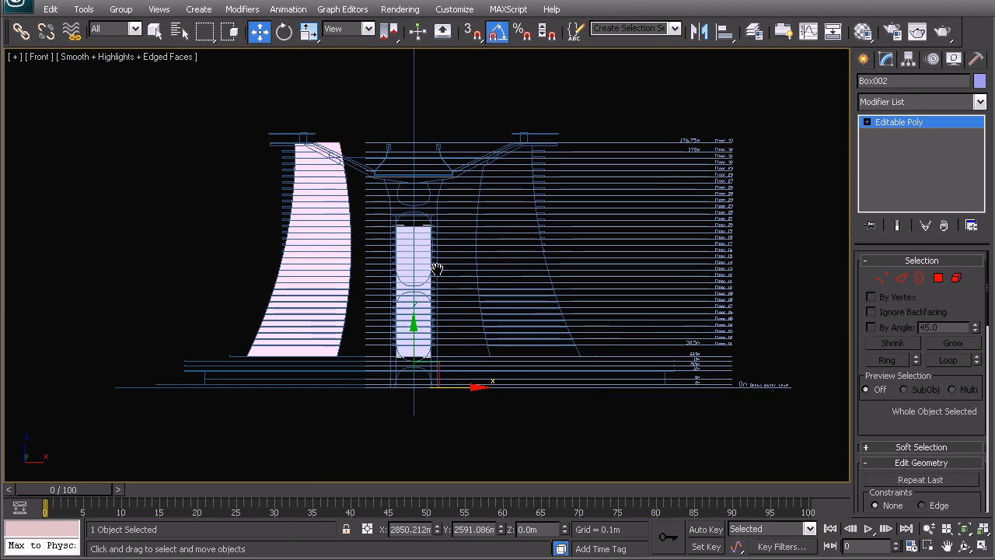
pyautogui.moveTo(472, 319); pyautogui.dragTo(390, 292, button='middle')
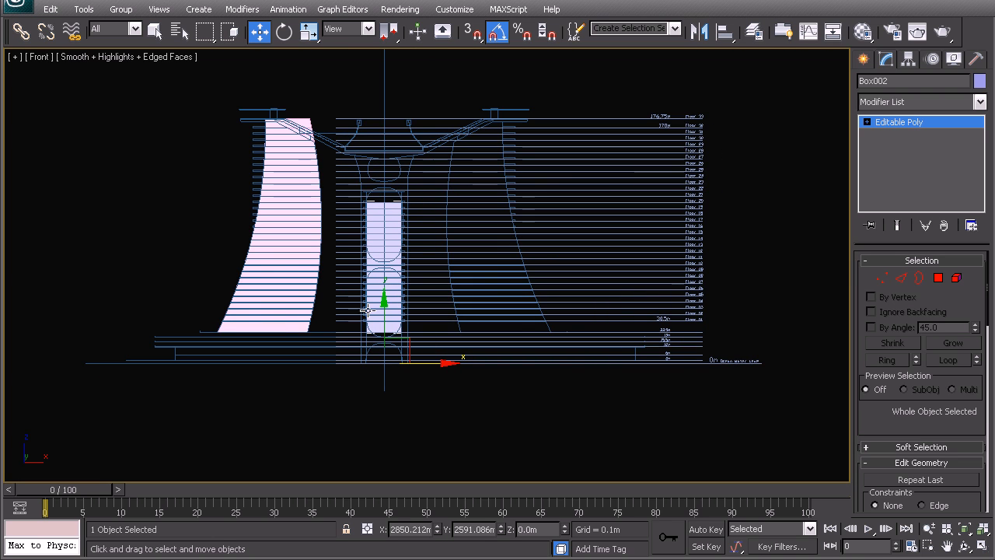
pyautogui.moveTo(330, 206); pyautogui.dragTo(384, 234, button='middle')
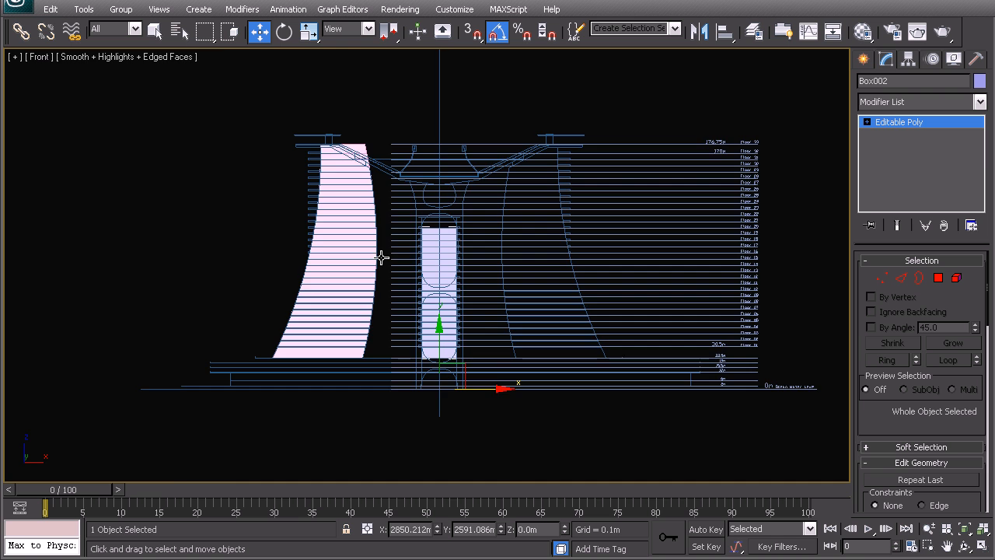
pyautogui.press('p')
pyautogui.keyDown('alt'); pyautogui.moveTo(351, 248); pyautogui.dragTo(451, 256, button='middle'); pyautogui.keyUp('alt')
pyautogui.moveTo(464, 341); pyautogui.dragTo(459, 309, button='middle')
pyautogui.click(212, 123)
pyautogui.click(416, 238)
pyautogui.click(901, 278)
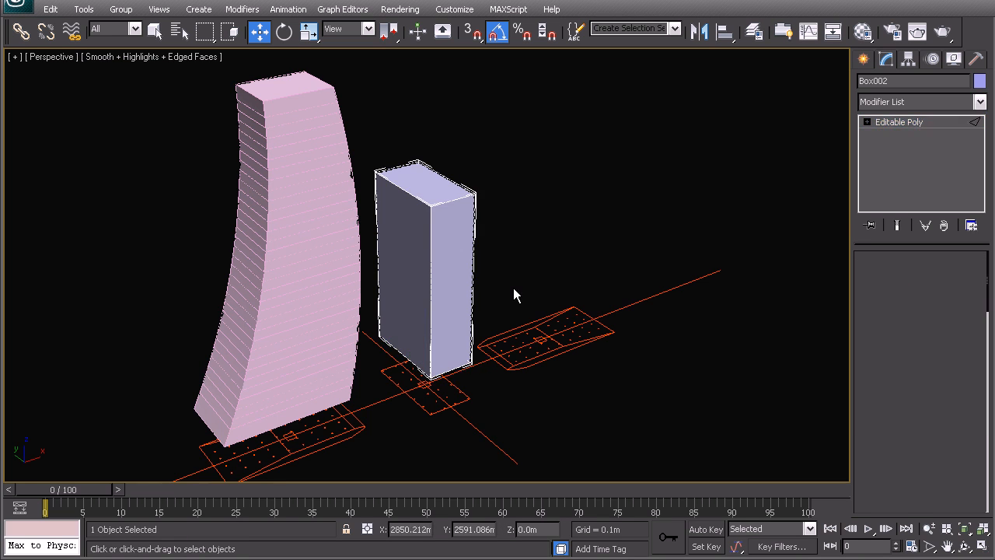
pyautogui.keyDown('alt'); pyautogui.moveTo(516, 293); pyautogui.dragTo(529, 302, button='middle'); pyautogui.keyUp('alt')
pyautogui.moveTo(367, 257); pyautogui.dragTo(367, 257)
pyautogui.rightClick(438, 263)
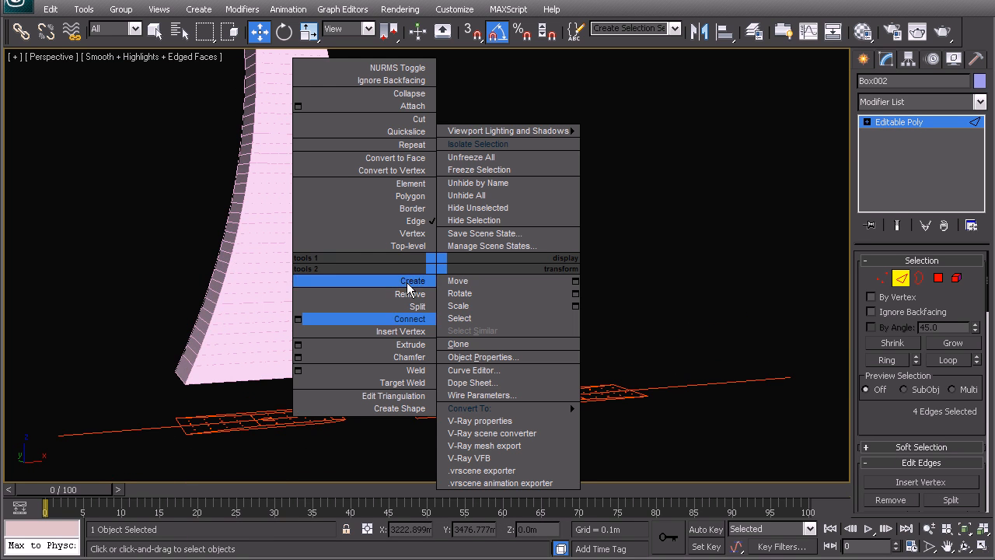
pyautogui.click(310, 320)
pyautogui.press('f')
pyautogui.press('z')
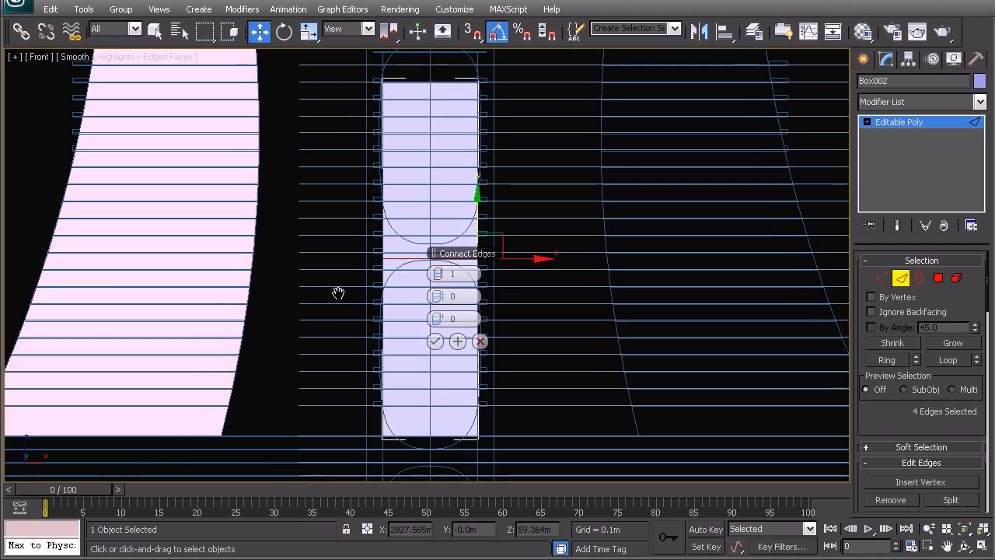
pyautogui.moveTo(440, 274); pyautogui.dragTo(444, 278)
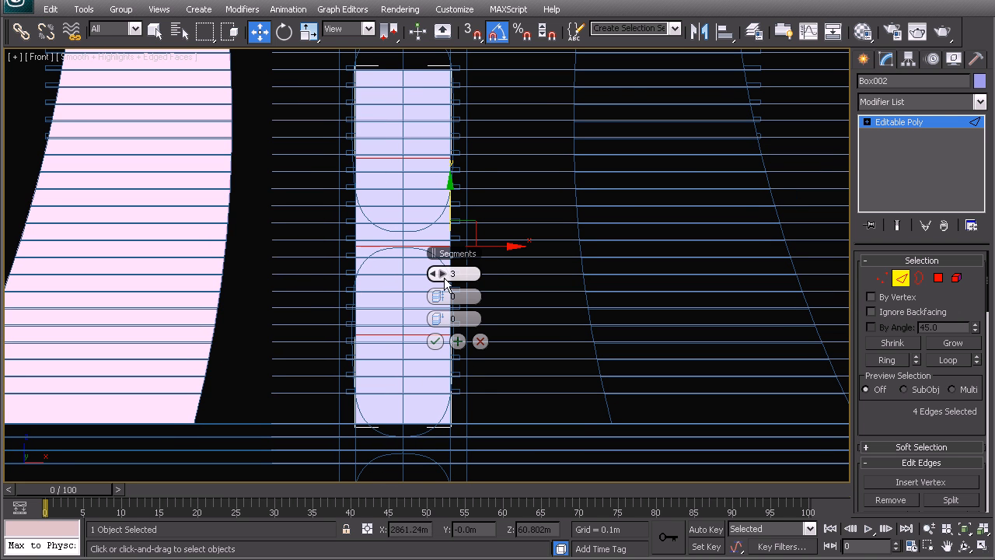
pyautogui.doubleClick(435, 275)
pyautogui.click(434, 340)
pyautogui.moveTo(413, 336); pyautogui.dragTo(166, 342, button='middle')
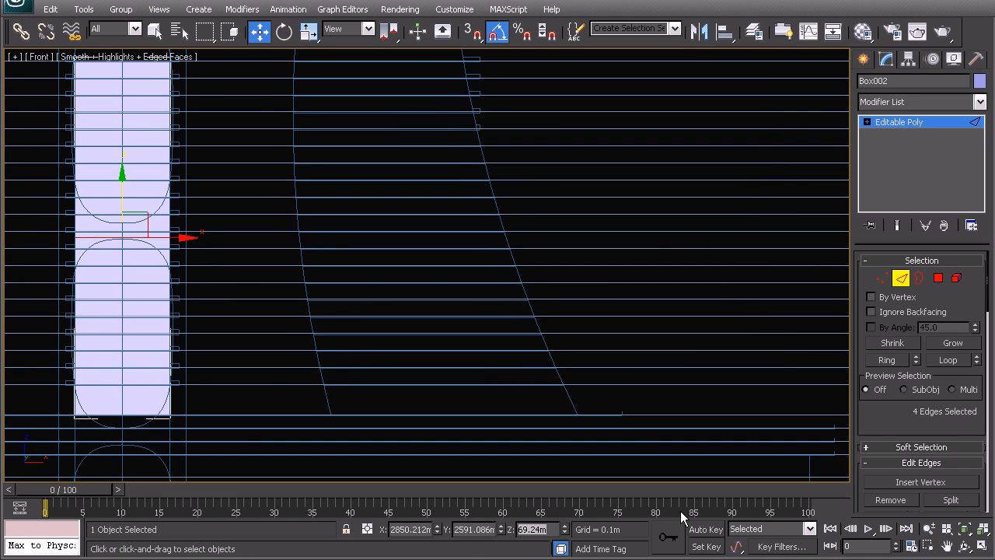
pyautogui.press('Return')
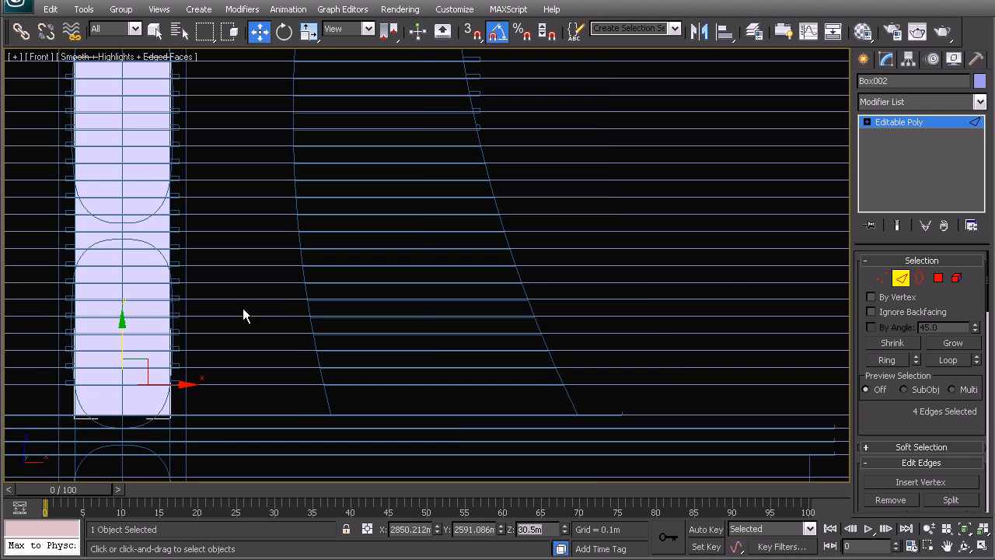
# Connect the middle box's four vertical edges above the 30.5 m loop with 18 segments and leave edge editing.
pyautogui.moveTo(243, 260); pyautogui.dragTo(373, 293, button='middle')
pyautogui.moveTo(129, 247); pyautogui.dragTo(259, 254)
pyautogui.rightClick(247, 250)
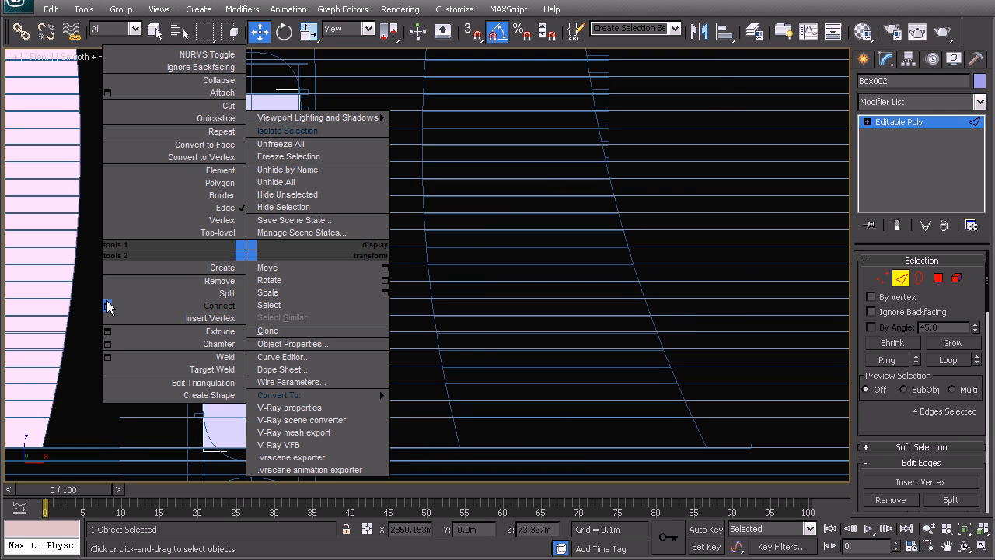
pyautogui.click(107, 304)
pyautogui.moveTo(438, 273); pyautogui.dragTo(490, 273)
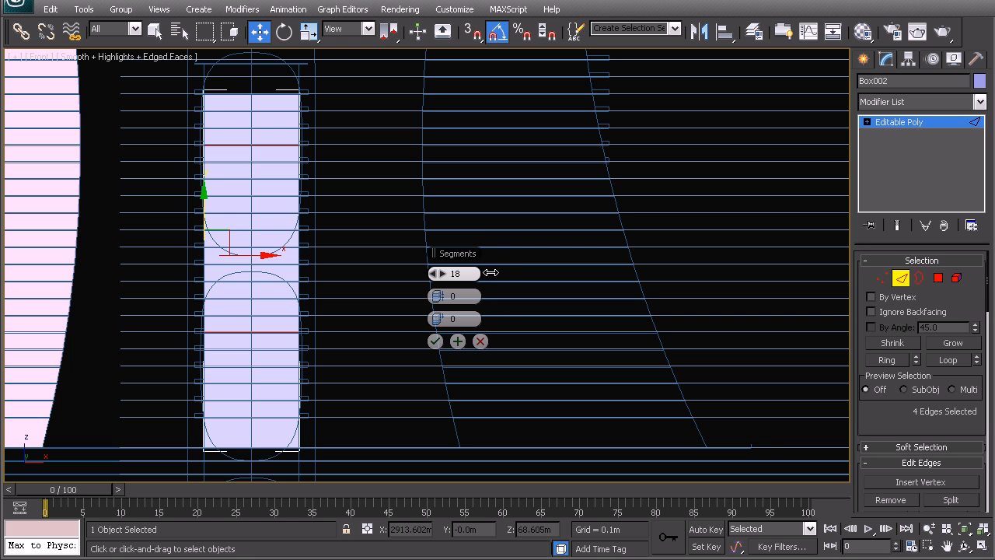
pyautogui.click(434, 341)
pyautogui.moveTo(305, 324); pyautogui.dragTo(346, 306, button='middle')
pyautogui.scroll(-3, 338, 317)
pyautogui.press('p')
pyautogui.press('z')
pyautogui.rightClick(346, 305)
pyautogui.click(364, 253)
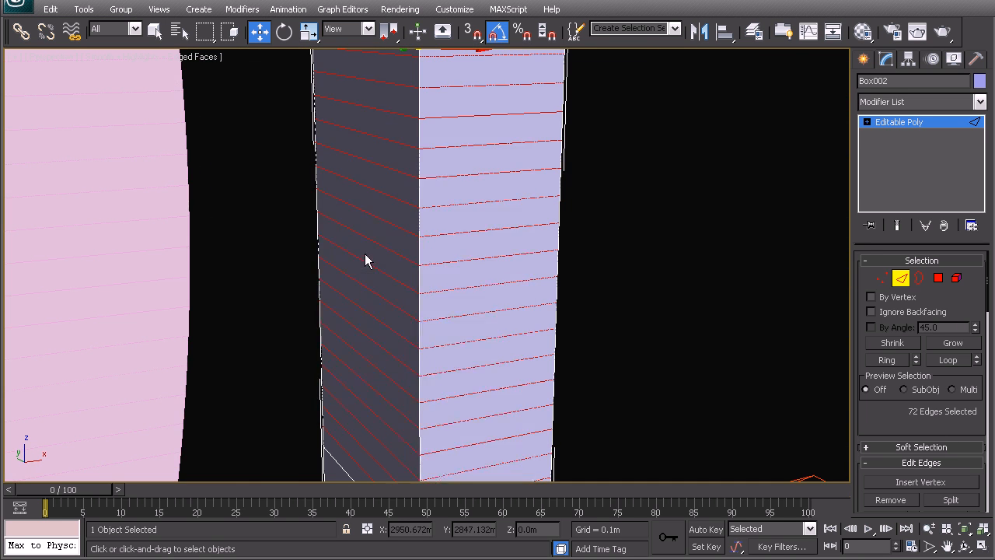
# Compare the floor divisions of the middle box and the curved tower in perspective, and clear the selection.
pyautogui.click(594, 254)
pyautogui.scroll(-4, 431, 269)
pyautogui.keyDown('alt'); pyautogui.moveTo(431, 269); pyautogui.dragTo(395, 267, button='middle'); pyautogui.keyUp('alt')
pyautogui.scroll(-4, 448, 280)
pyautogui.scroll(5, 447, 279)
pyautogui.click(376, 275)
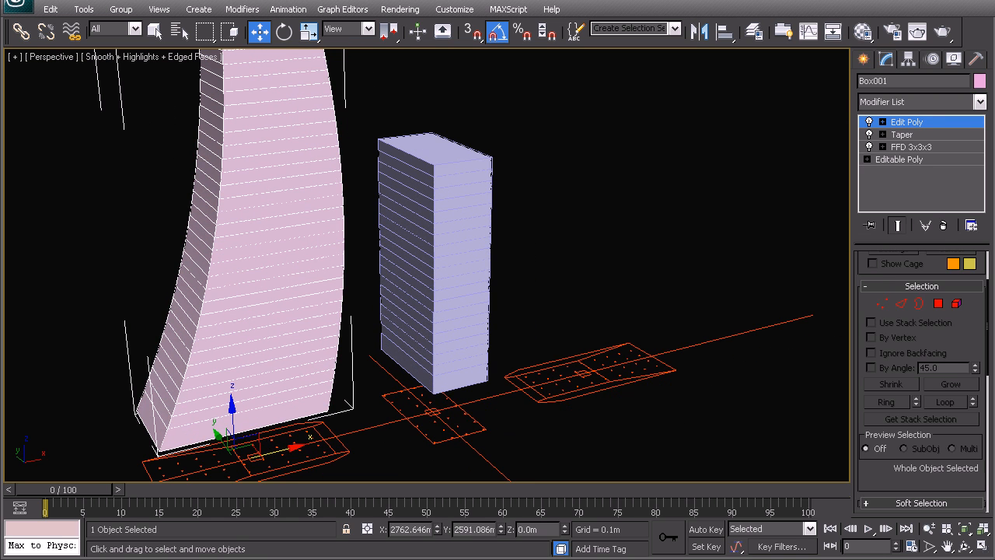
pyautogui.moveTo(393, 206); pyautogui.dragTo(414, 238, button='middle')
pyautogui.scroll(-3, 414, 242)
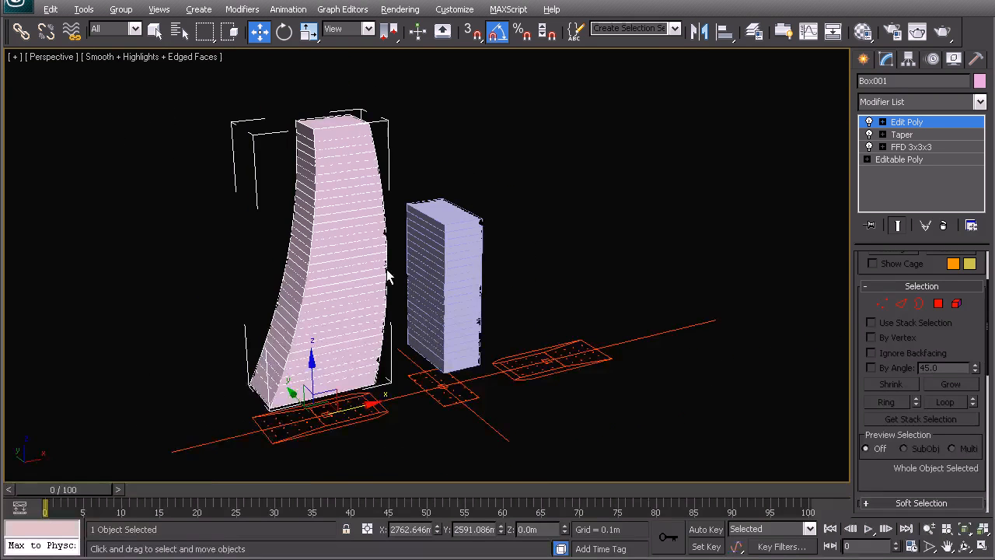
pyautogui.keyDown('alt'); pyautogui.moveTo(389, 278); pyautogui.dragTo(384, 287, button='middle'); pyautogui.keyUp('alt')
pyautogui.moveTo(447, 243); pyautogui.dragTo(412, 244, button='middle')
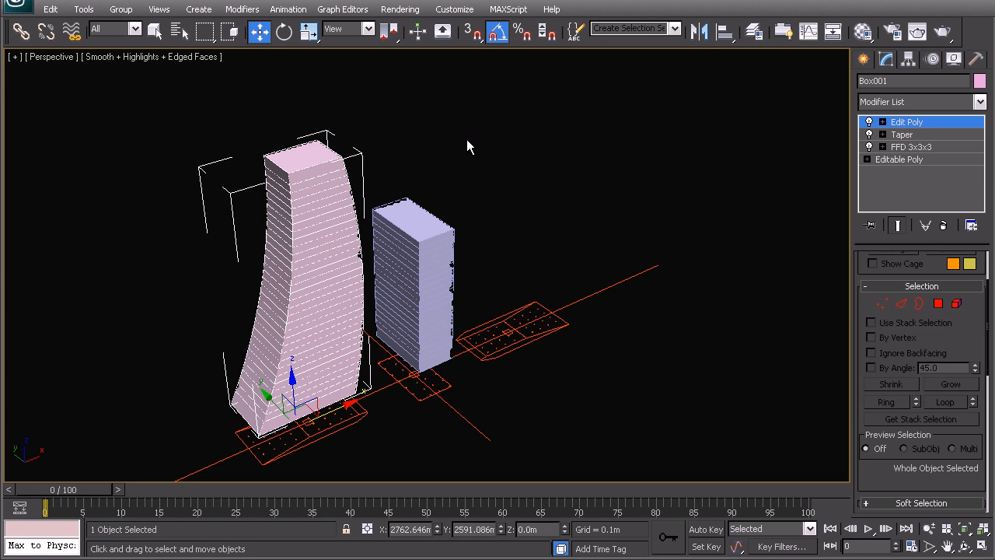
pyautogui.click(492, 171)
# Examine the front elevation drawing beside the tower and middle box in perspective.
pyautogui.moveTo(374, 338); pyautogui.dragTo(360, 287, button='middle')
pyautogui.scroll(-5, 361, 287)
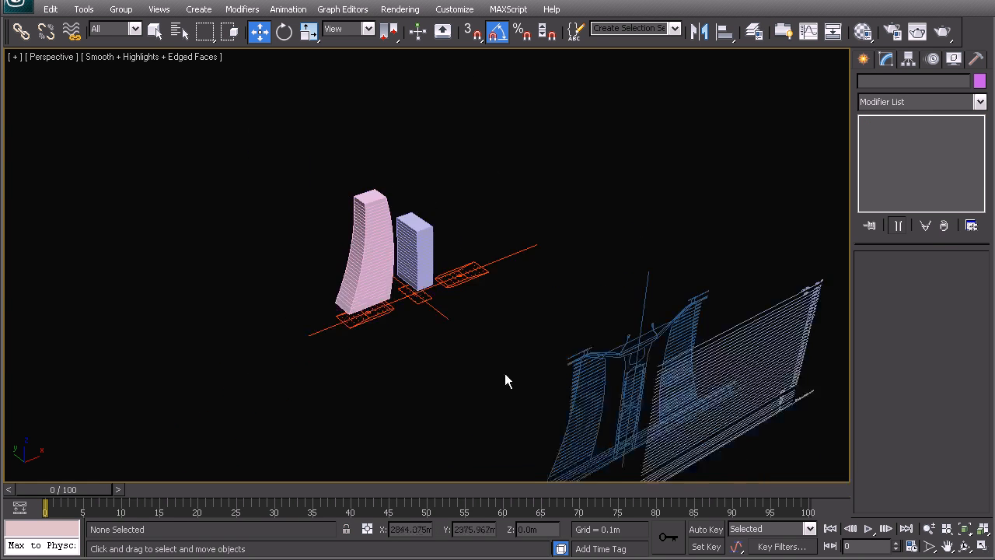
pyautogui.moveTo(506, 380); pyautogui.dragTo(372, 278, button='middle')
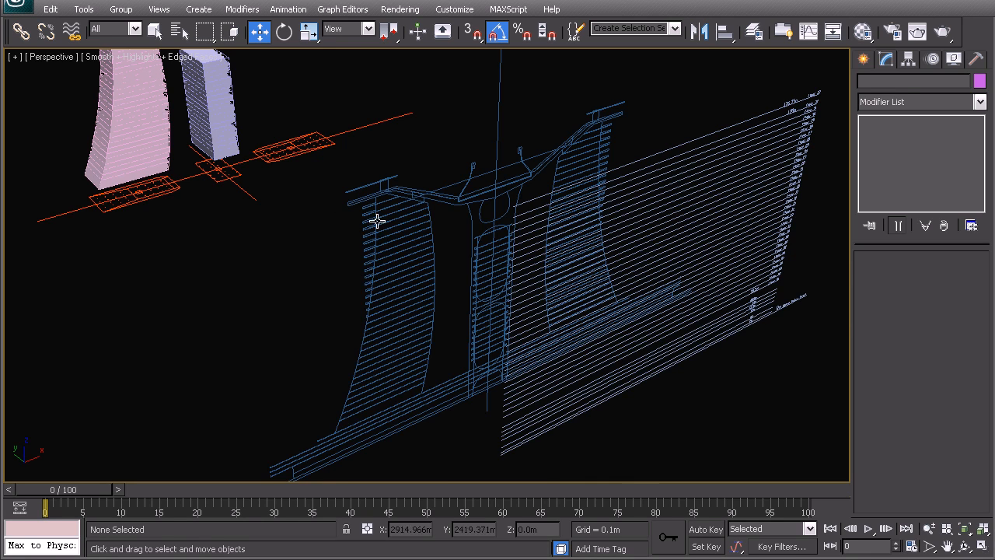
pyautogui.moveTo(345, 187); pyautogui.dragTo(394, 234, button='middle')
pyautogui.scroll(-4, 394, 234)
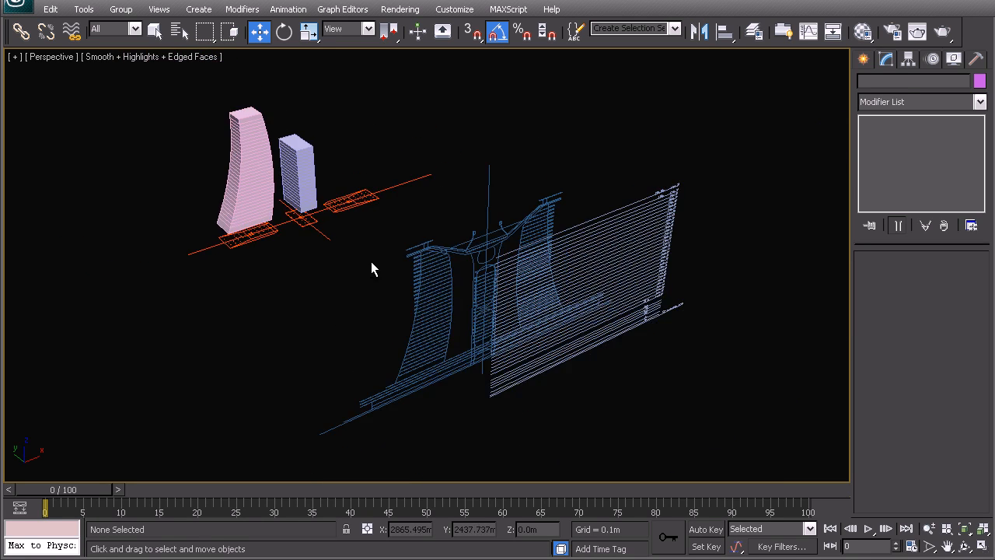
pyautogui.scroll(3, 386, 267)
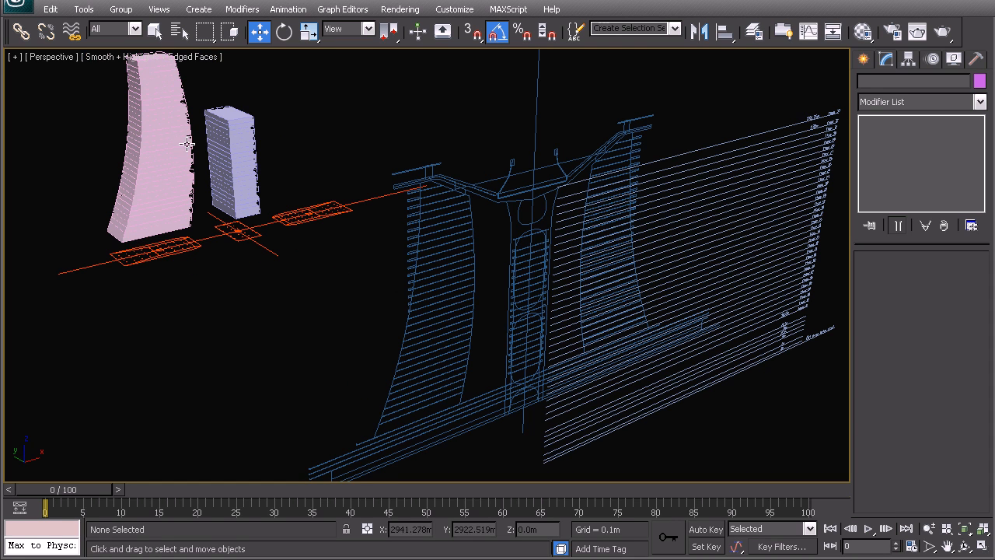
pyautogui.moveTo(259, 223); pyautogui.dragTo(266, 241, button='middle')
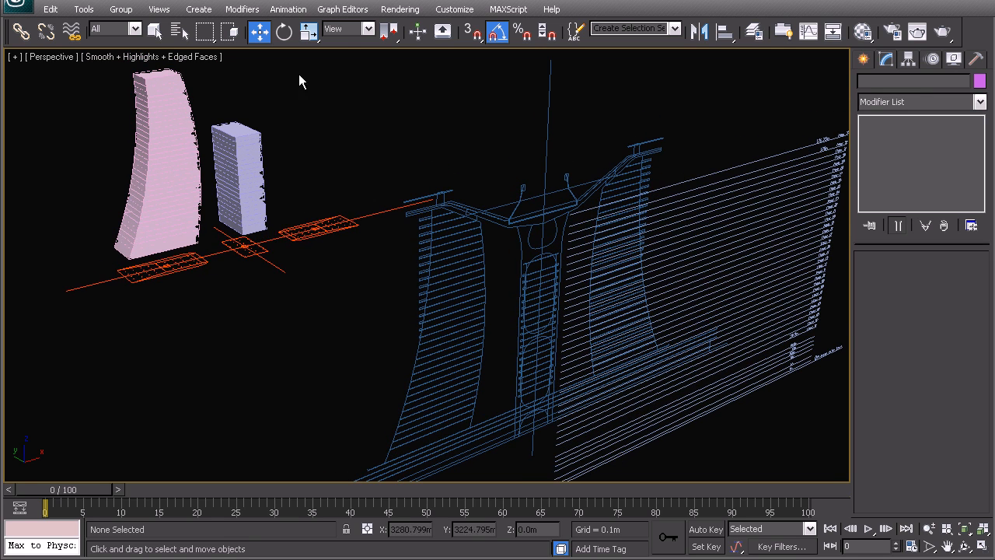
pyautogui.scroll(-5, 331, 294)
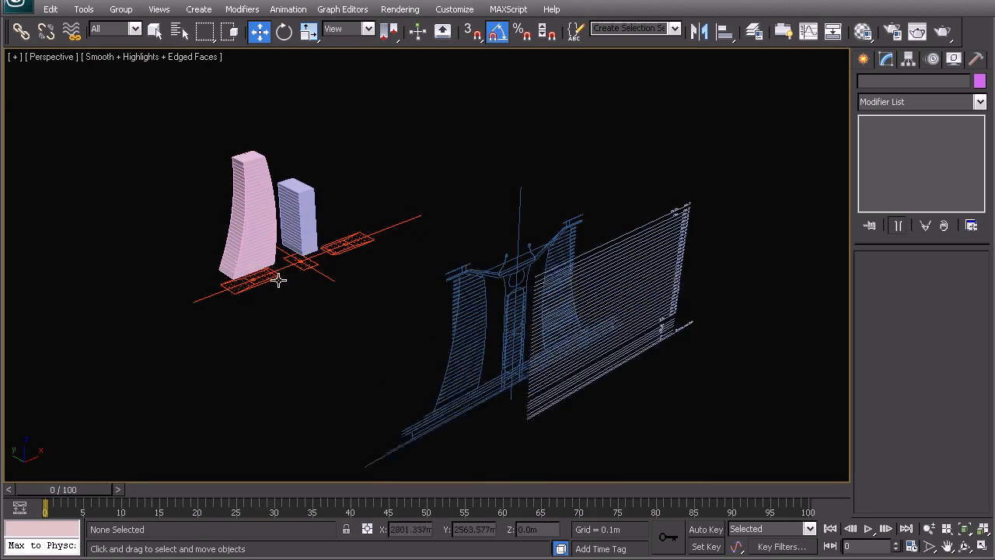